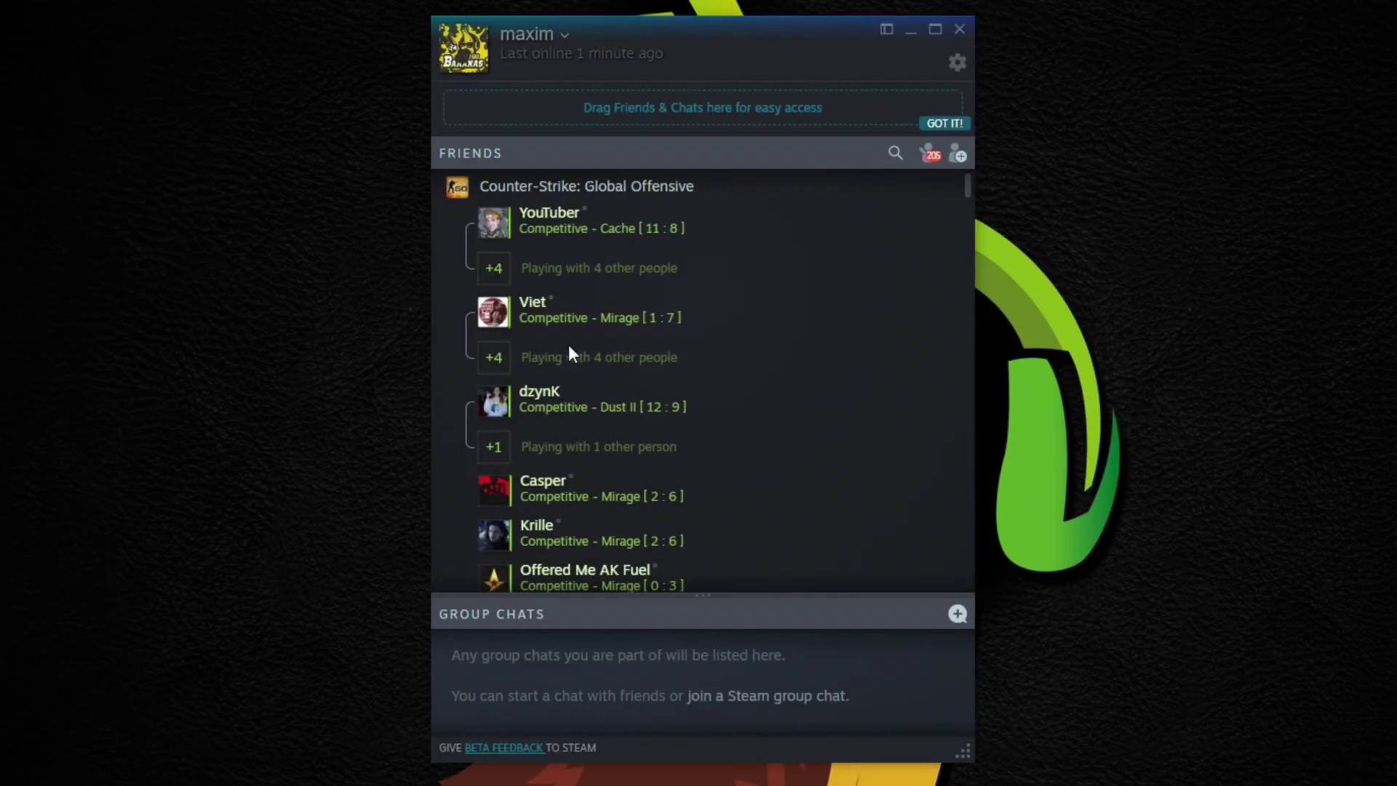
- Look through the friends list to examine how friends are grouped by game and category
{"action": "scroll", "coordinate": [678, 377], "scroll_direction": "down", "scroll_amount": 4}
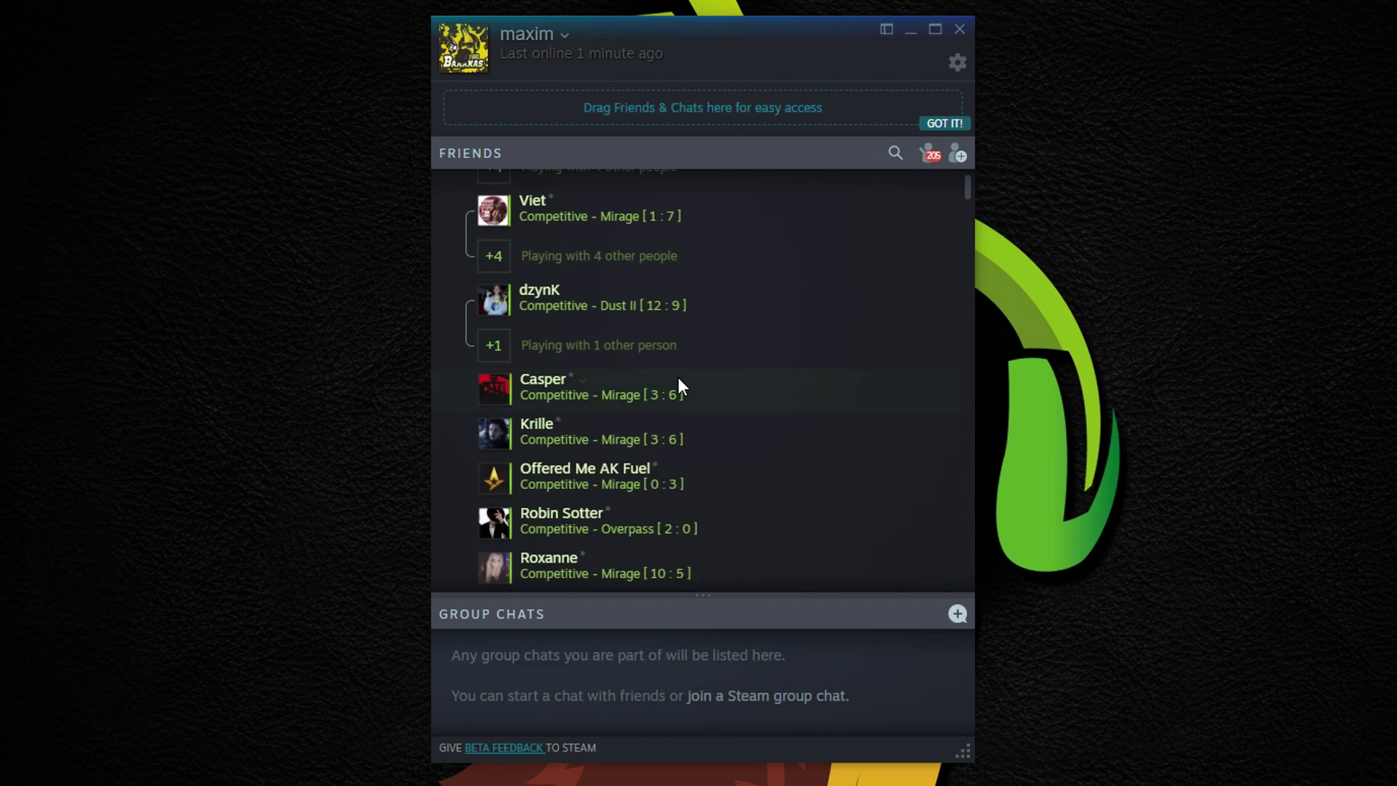
{"action": "scroll", "coordinate": [679, 377], "scroll_direction": "up", "scroll_amount": 3}
{"action": "scroll", "coordinate": [678, 377], "scroll_direction": "up", "scroll_amount": 2}
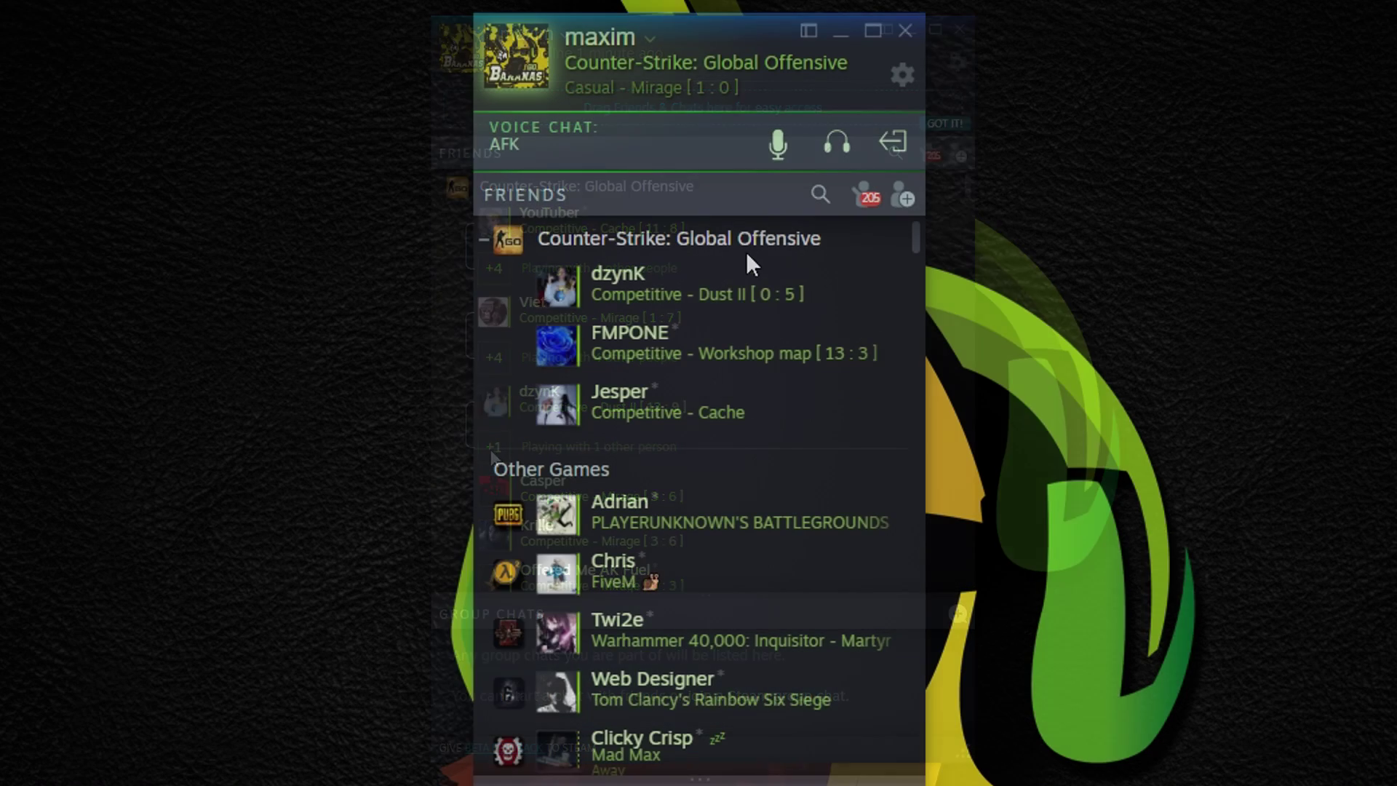
{"action": "scroll", "coordinate": [745, 408], "scroll_direction": "down", "scroll_amount": 5}
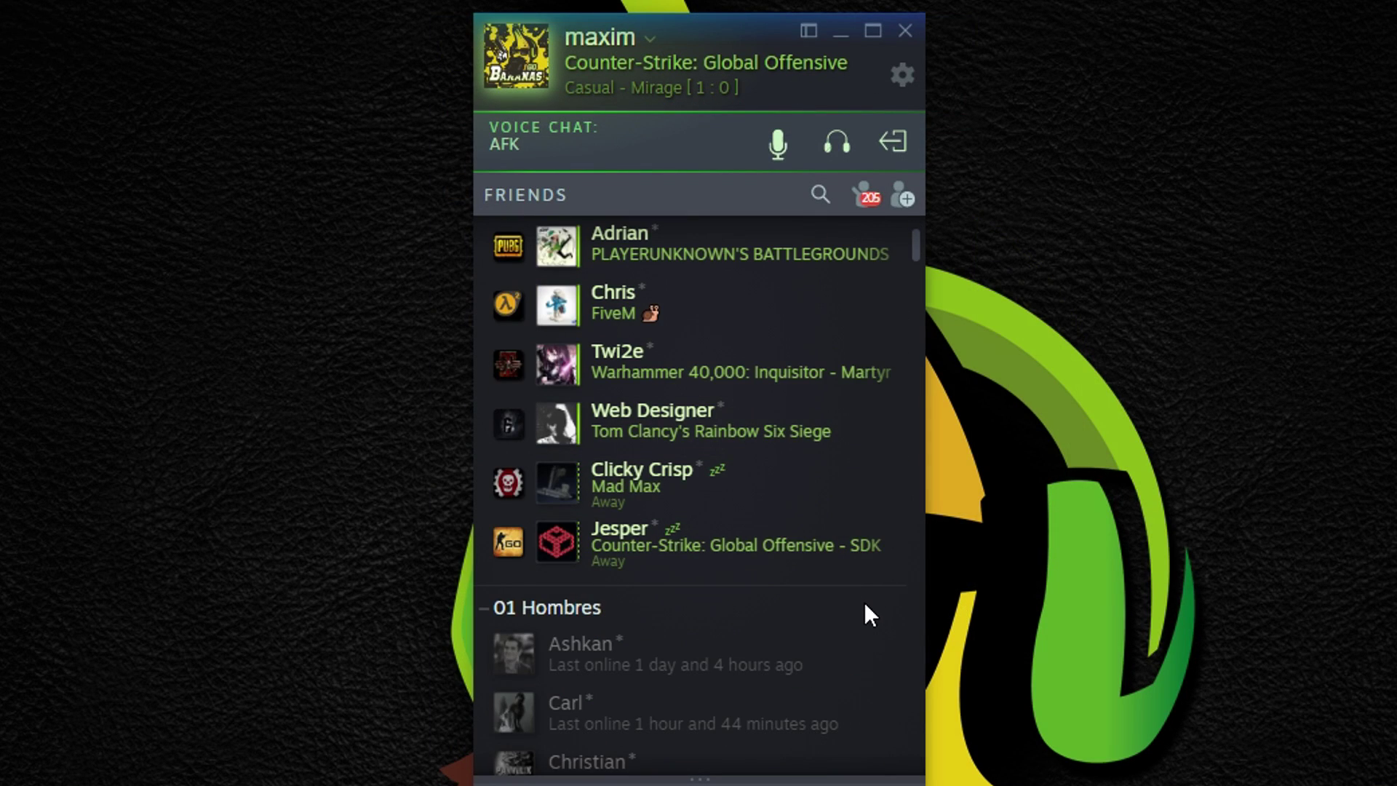
{"action": "scroll", "coordinate": [855, 634], "scroll_direction": "down", "scroll_amount": 2}
{"action": "scroll", "coordinate": [815, 487], "scroll_direction": "down", "scroll_amount": 2}
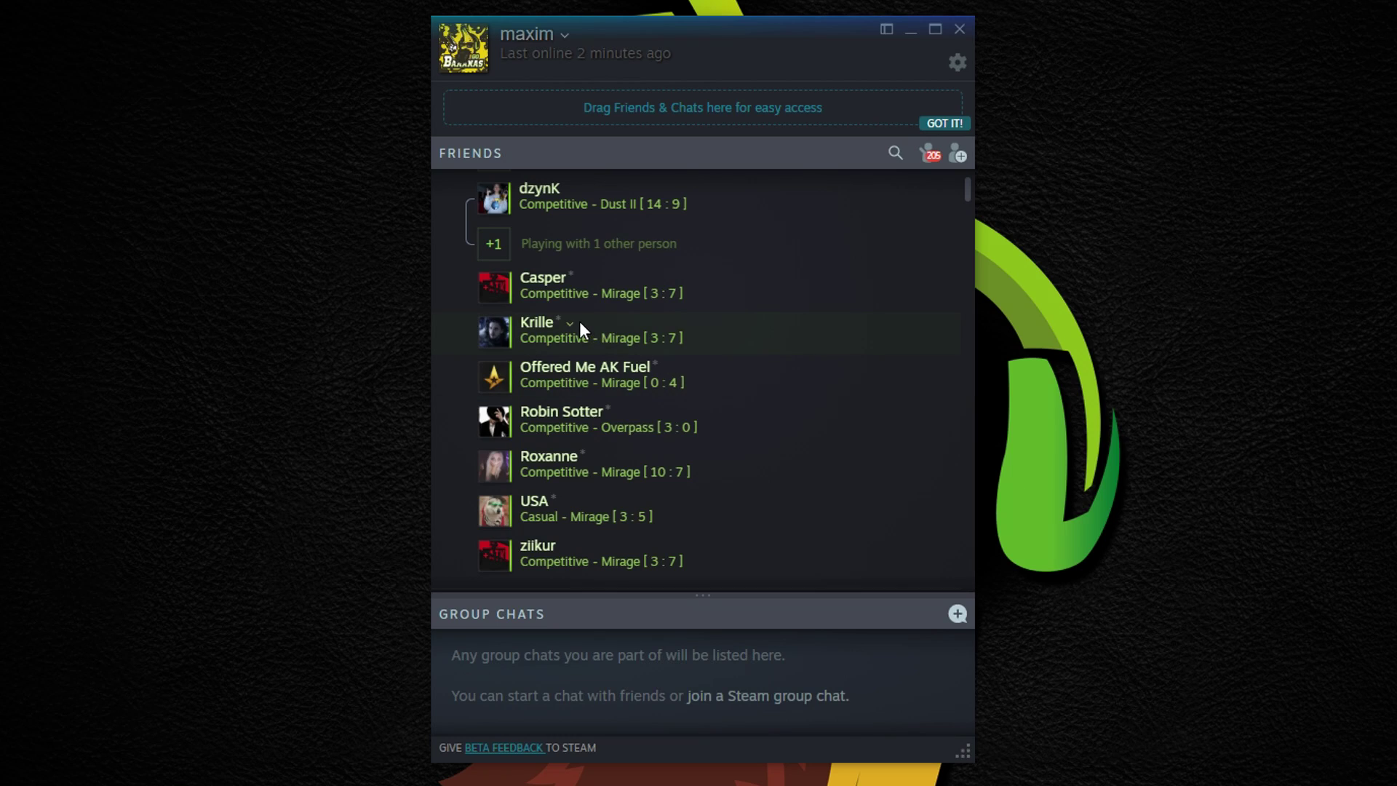
- Examine the trading and management options available for a friend playing Counter-Strike: Global Offensive
{"action": "right_click", "coordinate": [580, 322]}
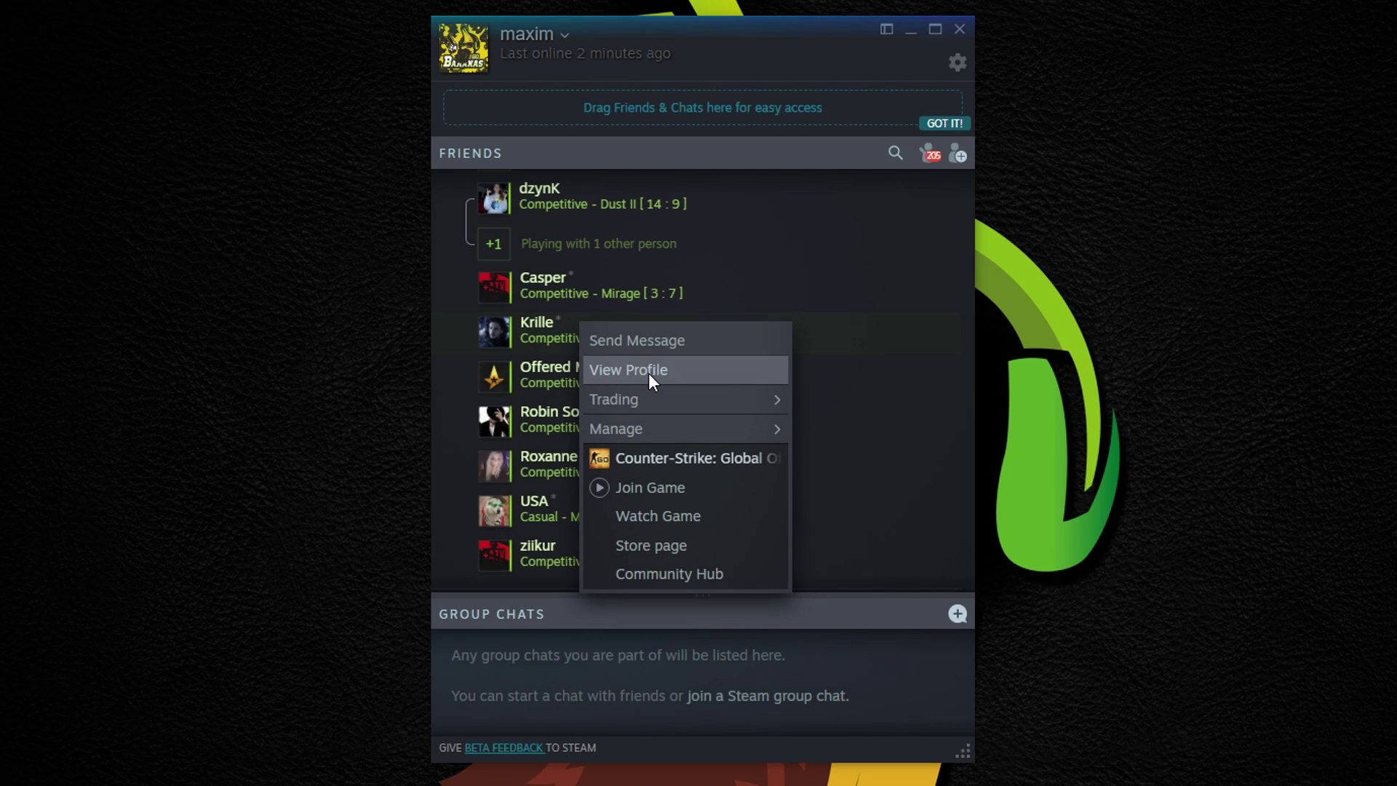
{"action": "mouse_move", "coordinate": [647, 397]}
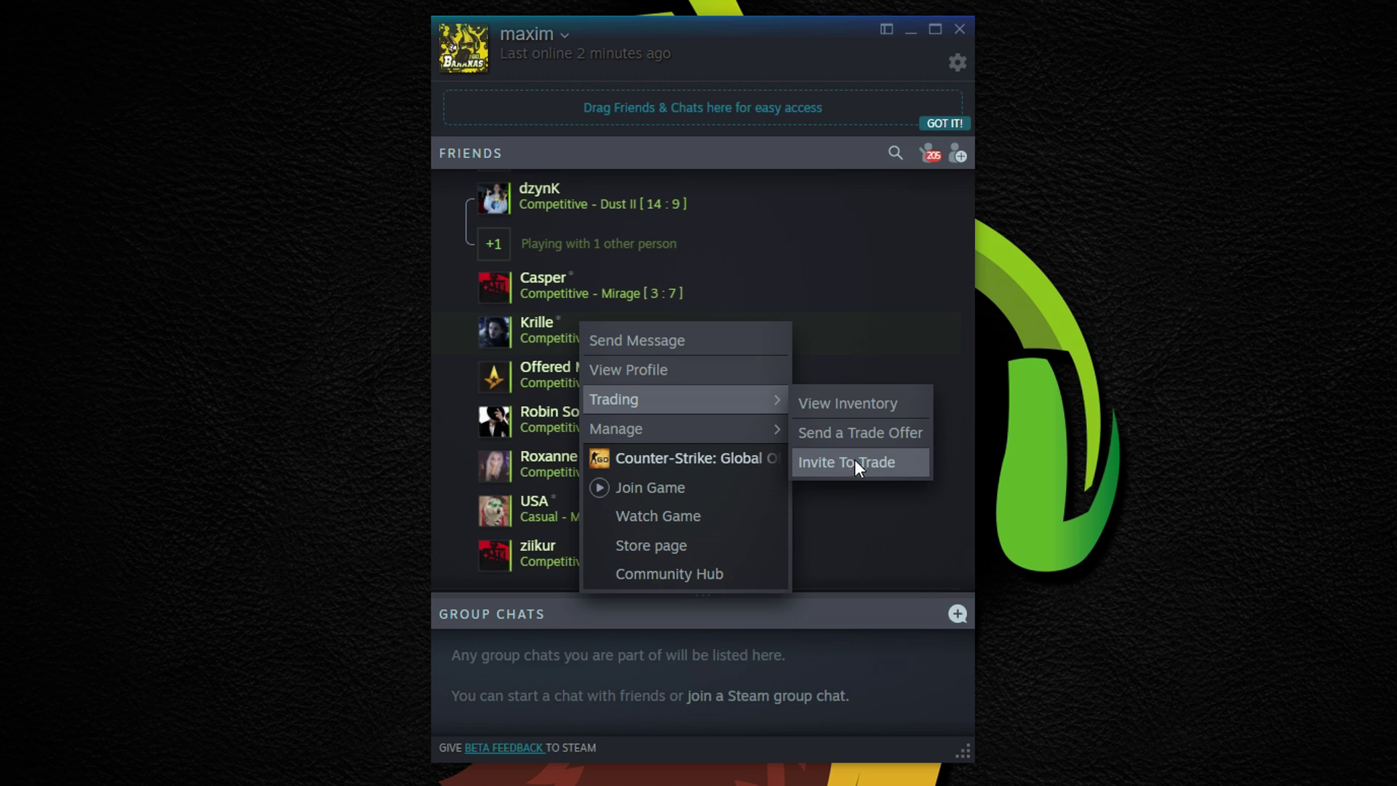
{"action": "mouse_move", "coordinate": [714, 429]}
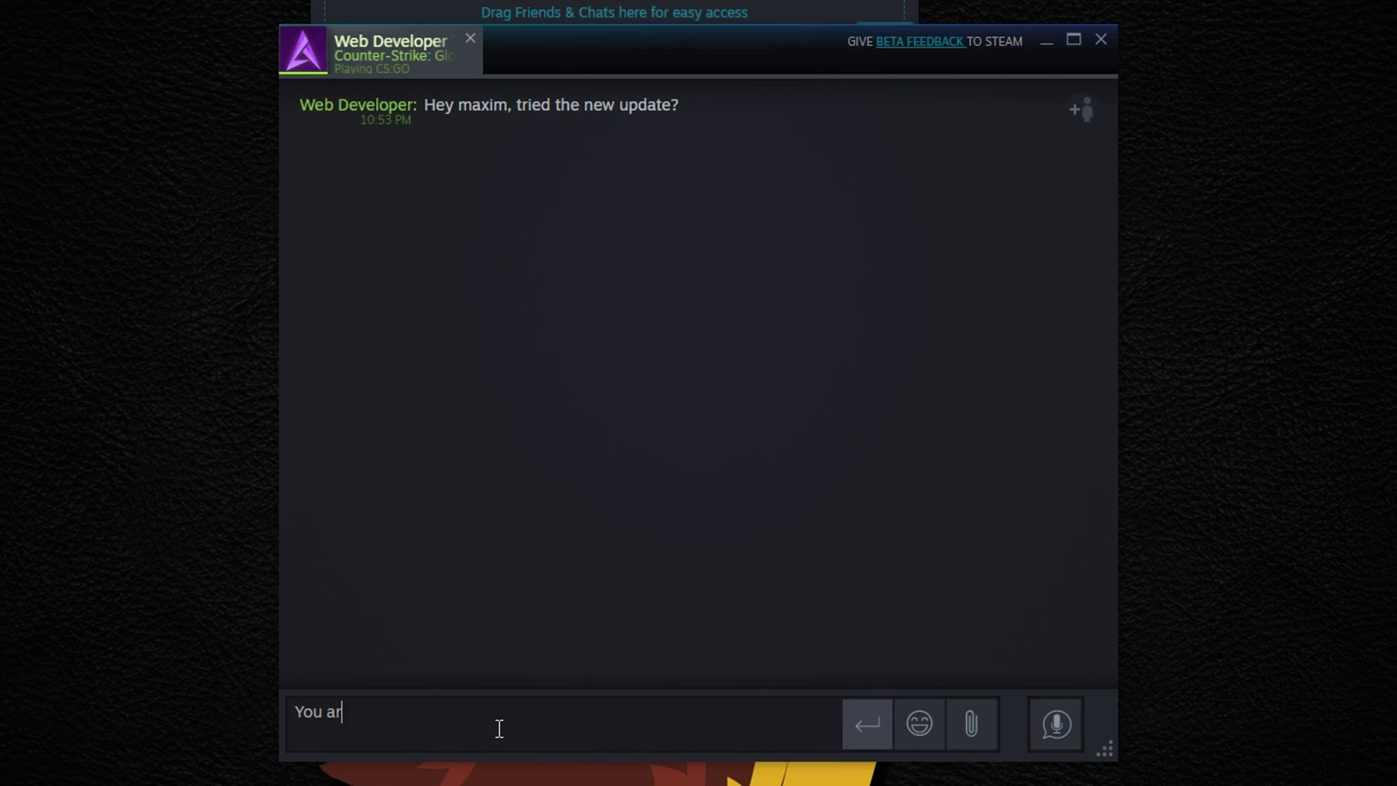
- Send Web Developer the message "You are on YouTube, say hi" followed by the :funnycube: emoticon
{"action": "type", "text": "e on YouTube, say hi :"}
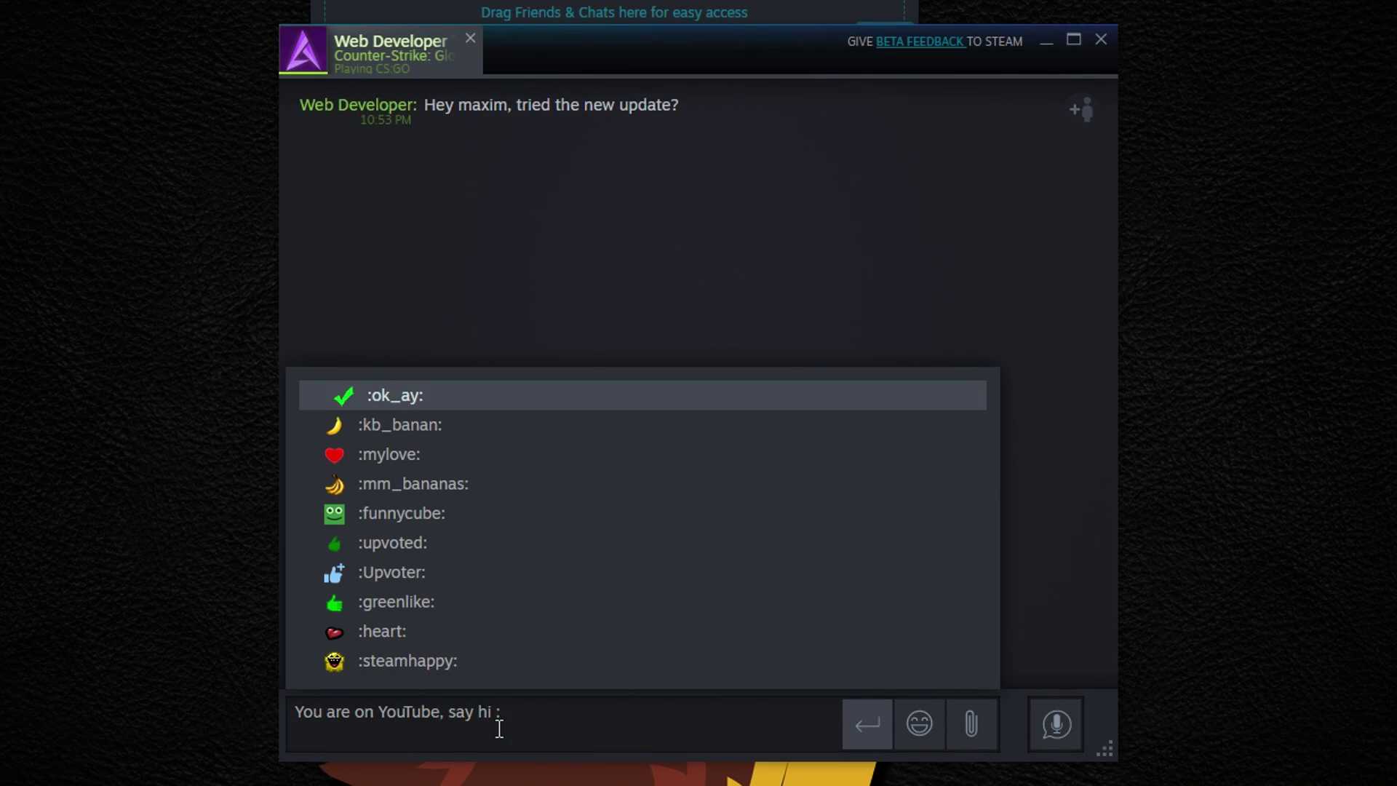
{"action": "key", "text": "Down"}
{"action": "key", "text": "Down"}
{"action": "key", "text": "Down"}
{"action": "key", "text": "Down"}
{"action": "key", "text": "Return"}
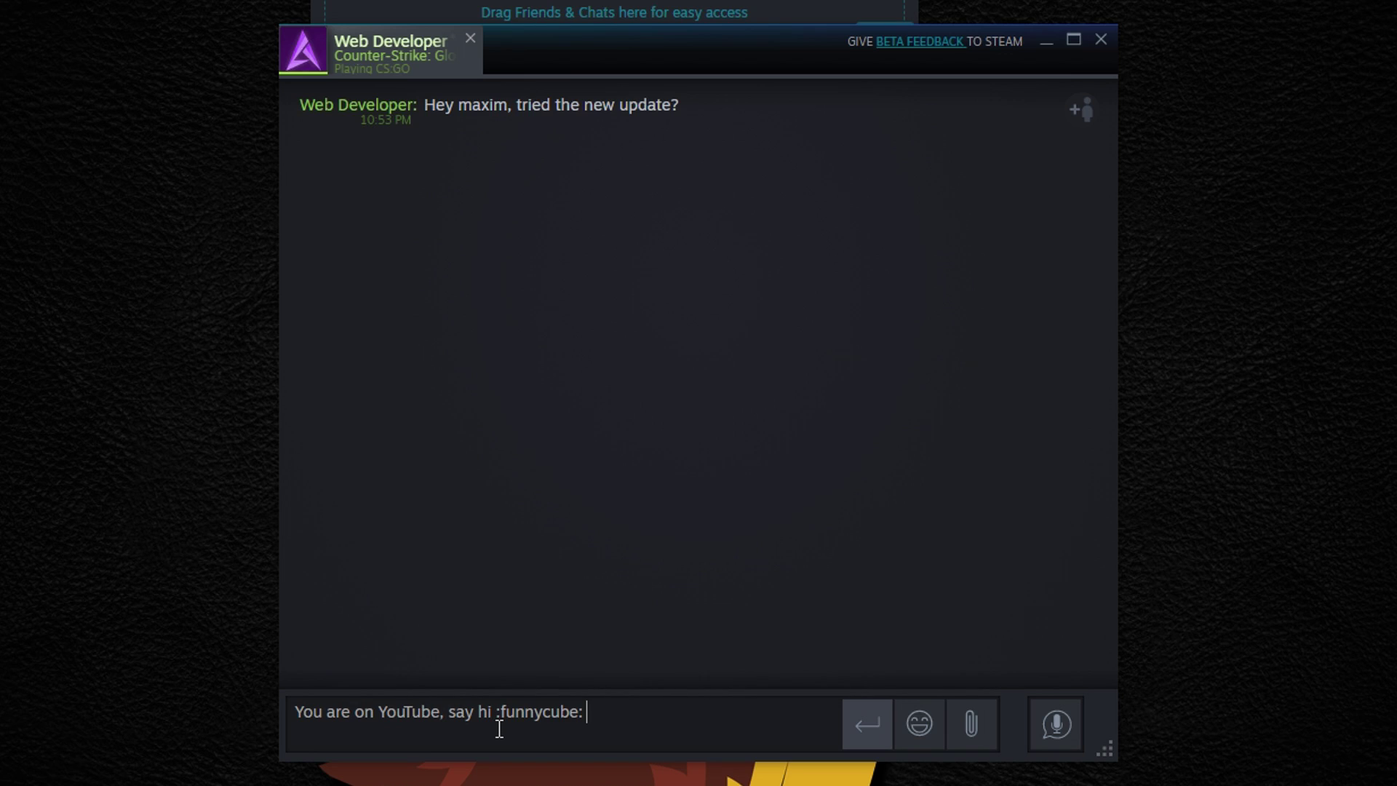
{"action": "key", "text": "Return"}
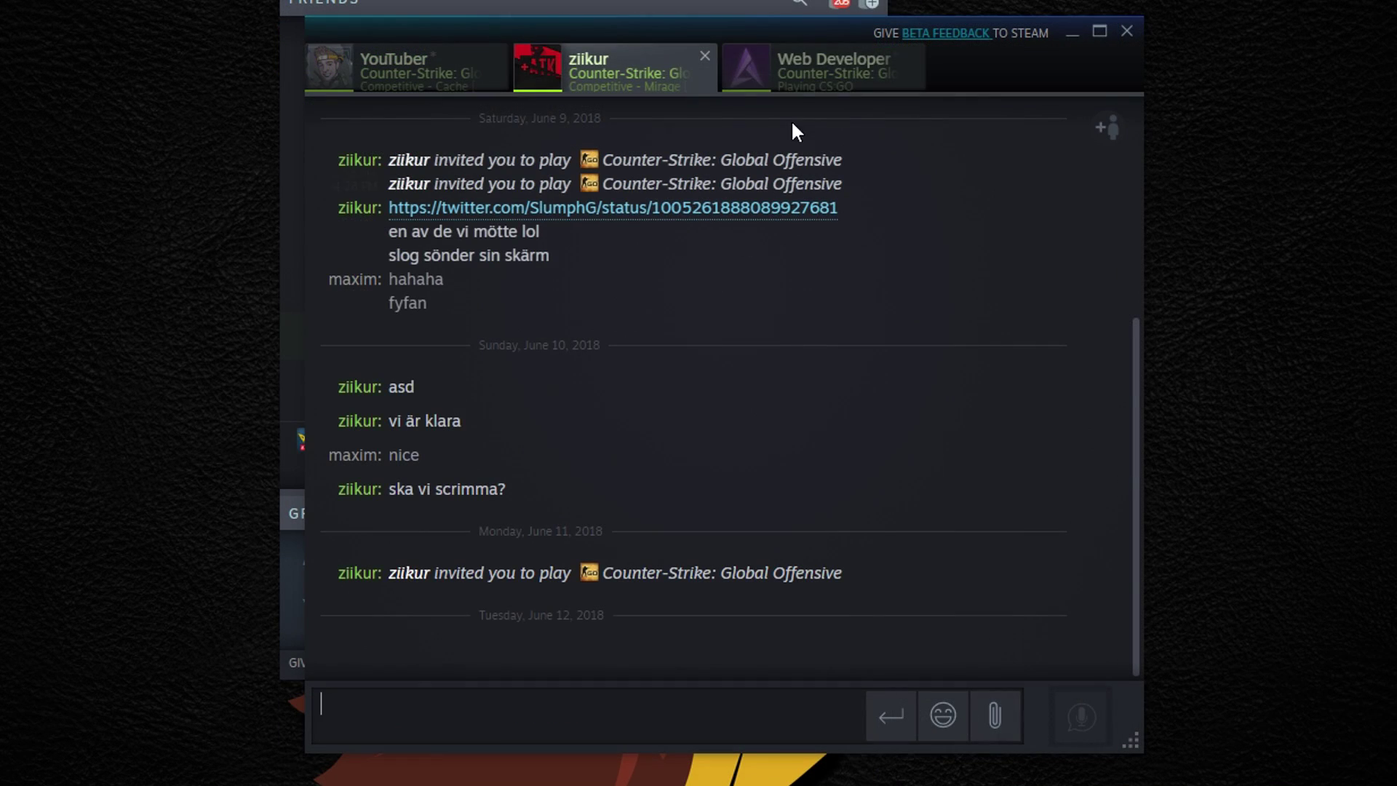
- Switch between the open friend chats, then examine the available emoticons and the attachment option in the chat with earlier messages
{"action": "left_click", "coordinate": [806, 64]}
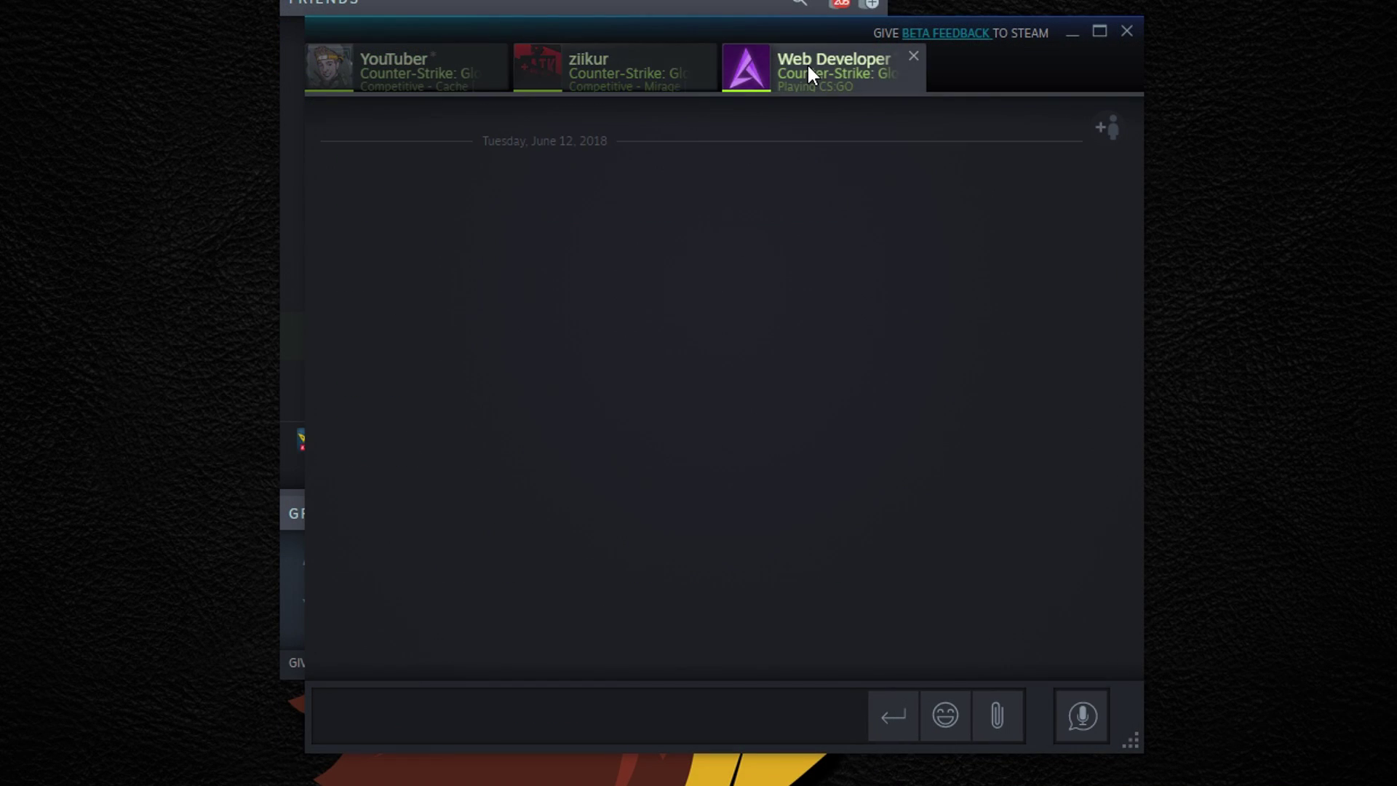
{"action": "left_click", "coordinate": [624, 76]}
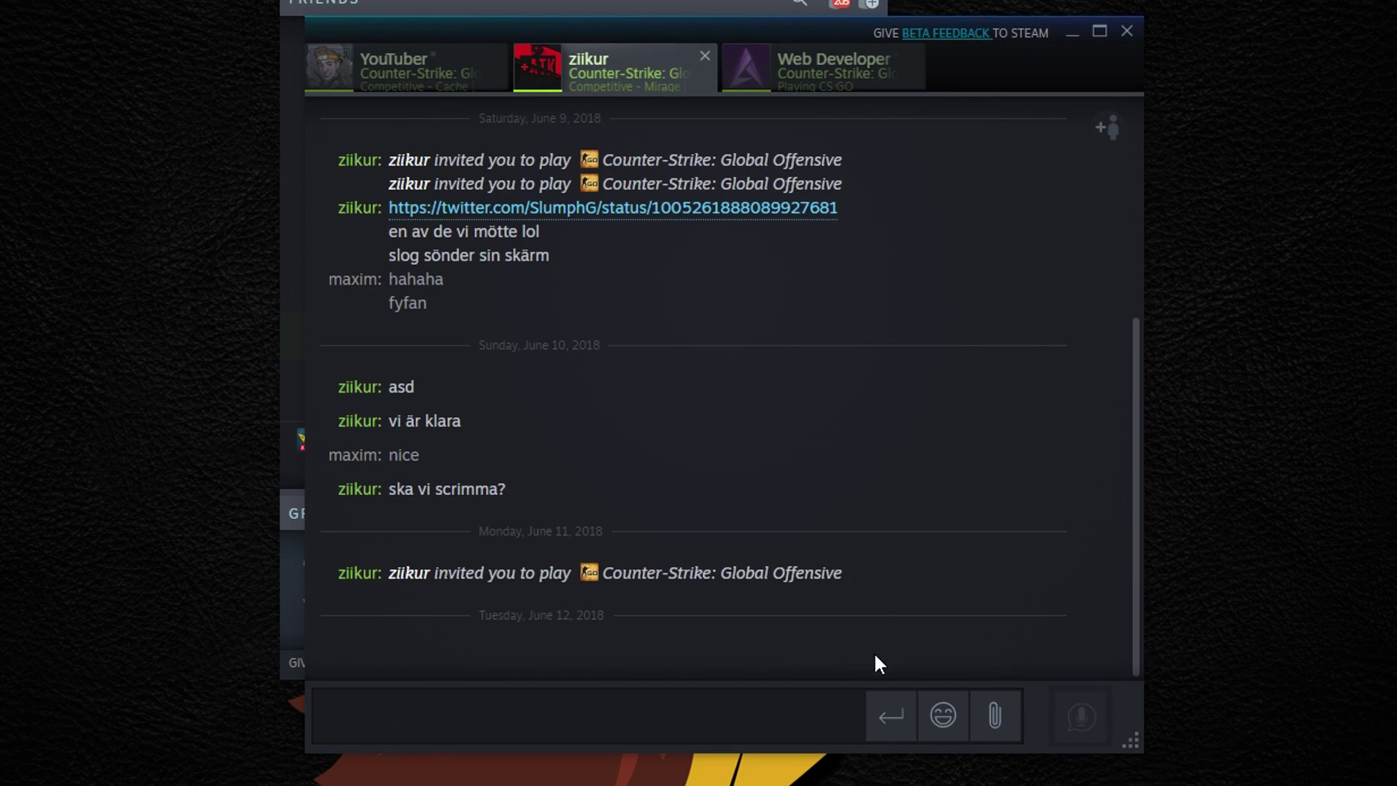
{"action": "left_click", "coordinate": [943, 714]}
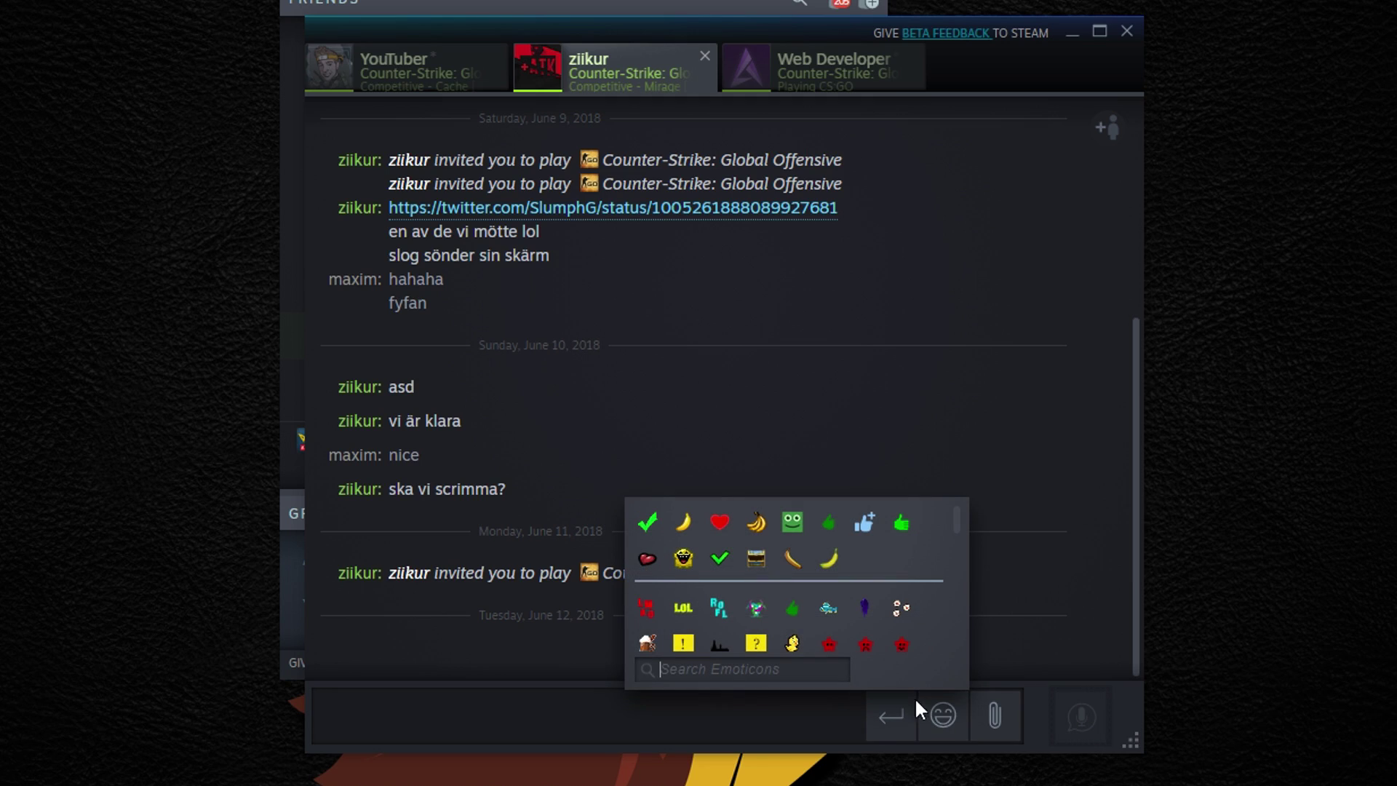
{"action": "scroll", "coordinate": [731, 586], "scroll_direction": "down", "scroll_amount": 5}
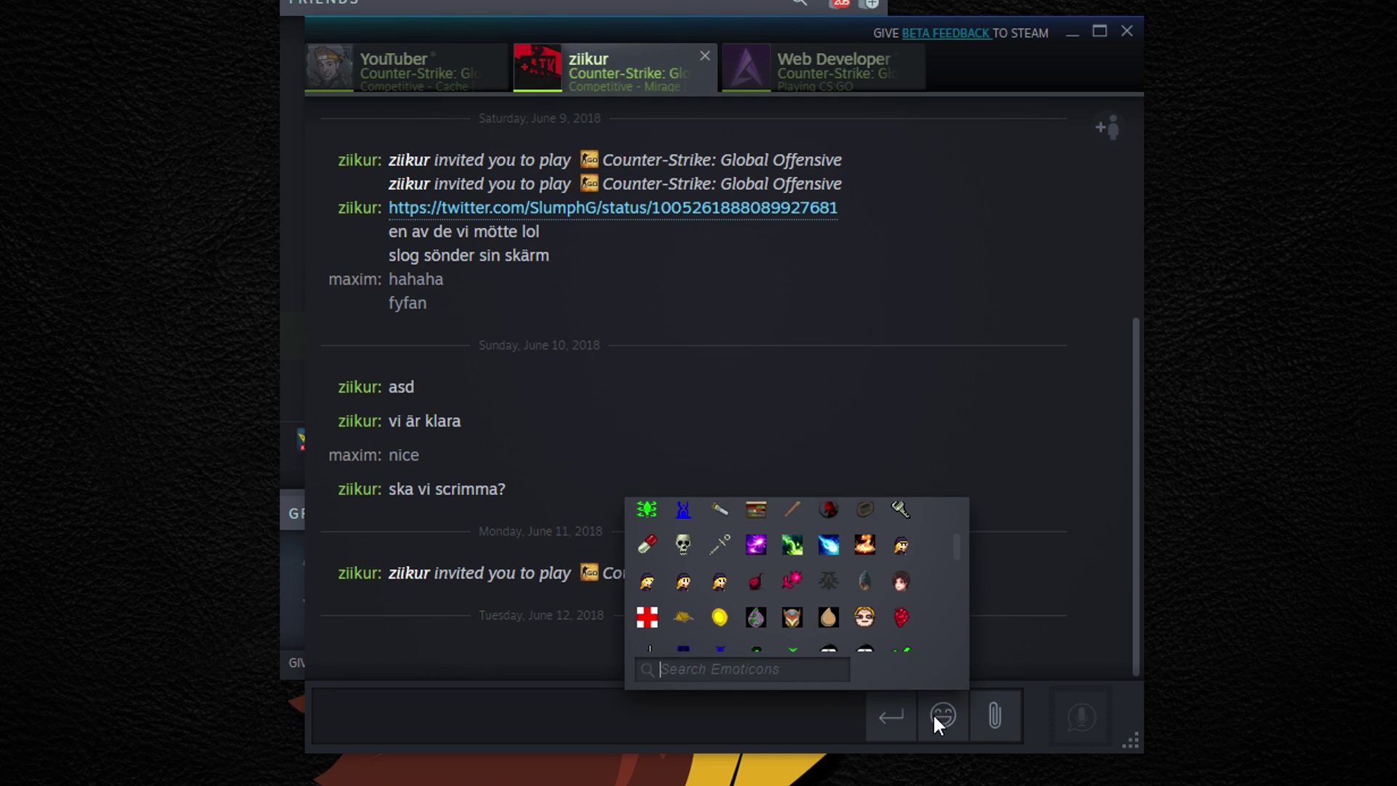
{"action": "left_click", "coordinate": [940, 721]}
{"action": "left_click", "coordinate": [995, 716]}
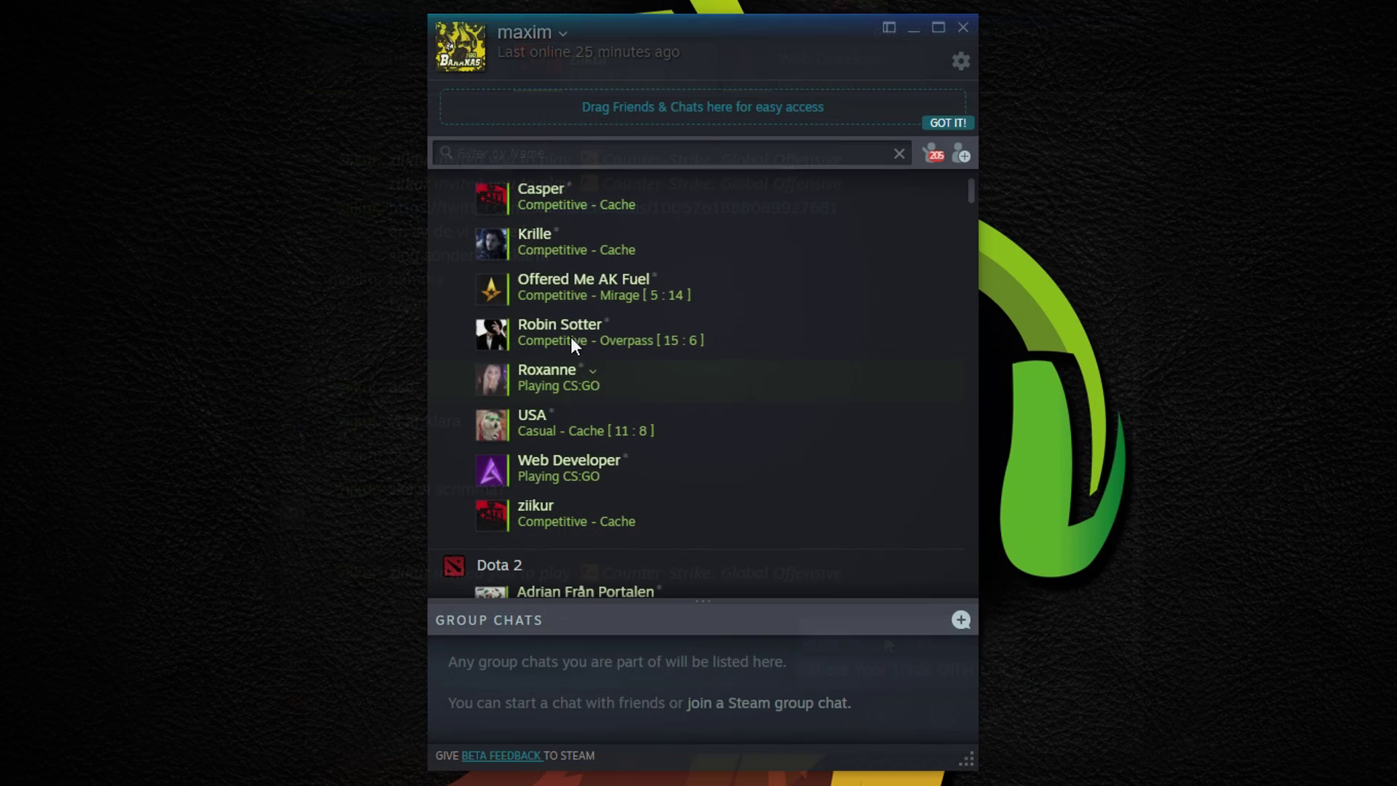
- Pin friends from the Counter-Strike: Global Offensive group to the quick-access area above the list, using the name filter as well
{"action": "left_click_drag", "start_coordinate": [558, 247], "coordinate": [504, 112]}
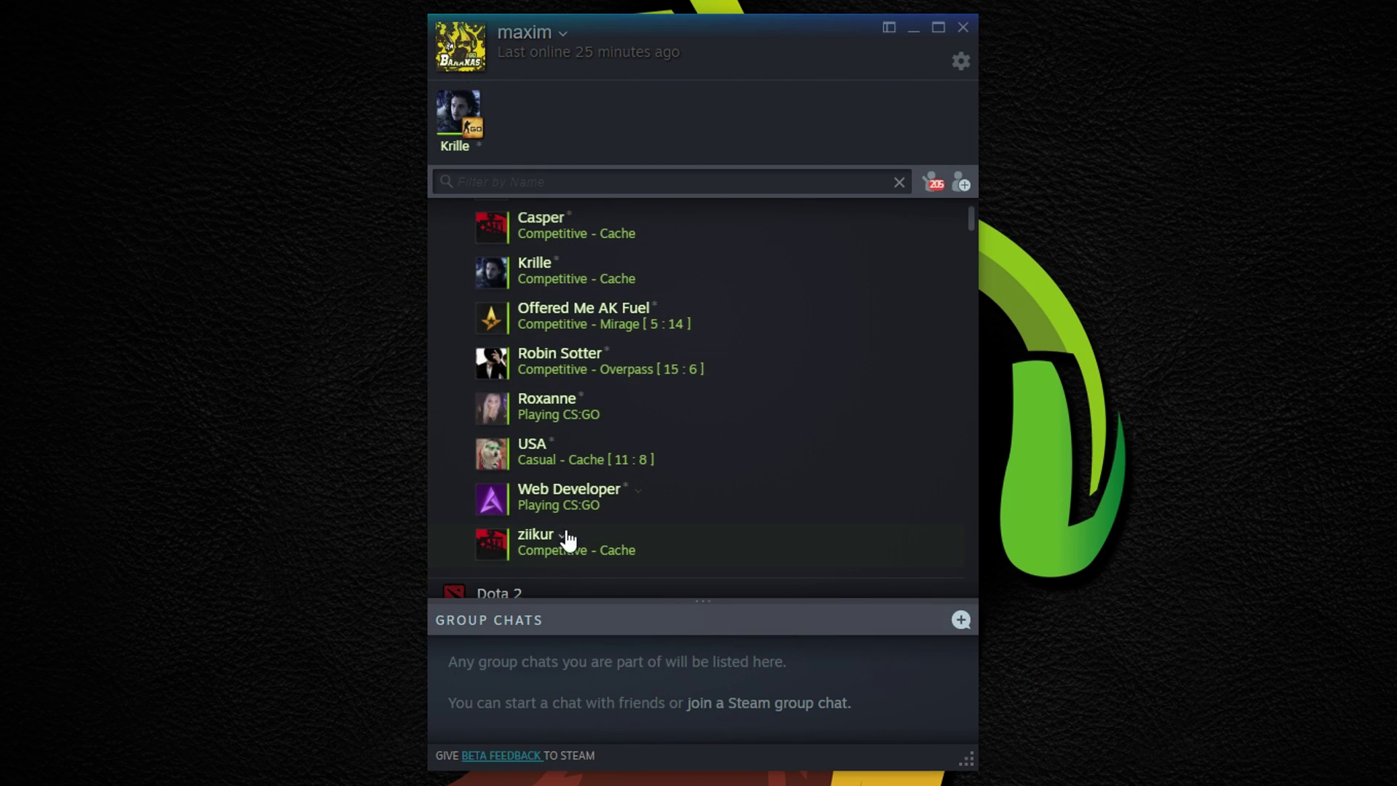
{"action": "left_click_drag", "start_coordinate": [567, 542], "coordinate": [537, 128]}
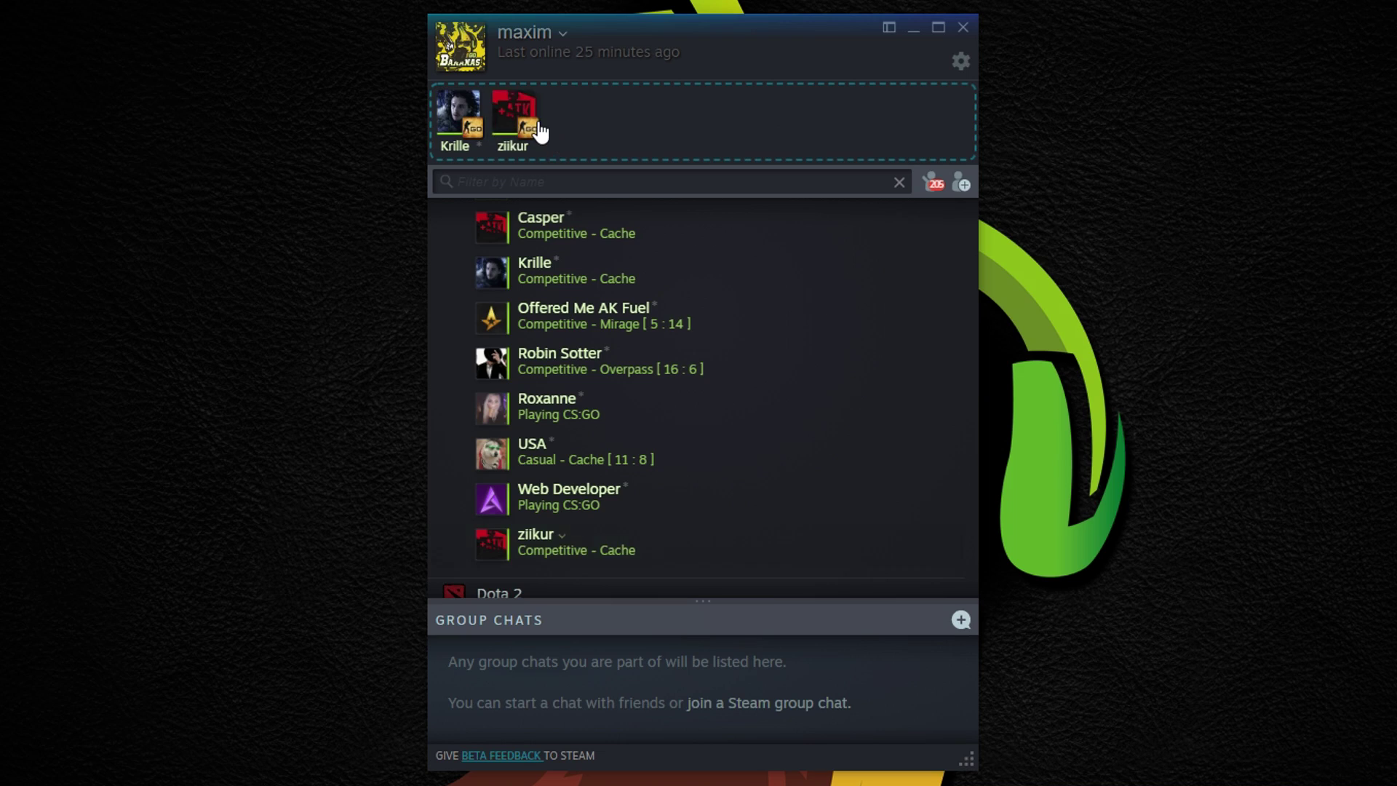
{"action": "left_click", "coordinate": [574, 181]}
{"action": "type", "text": "feedback"}
{"action": "left_click_drag", "start_coordinate": [515, 229], "coordinate": [459, 116]}
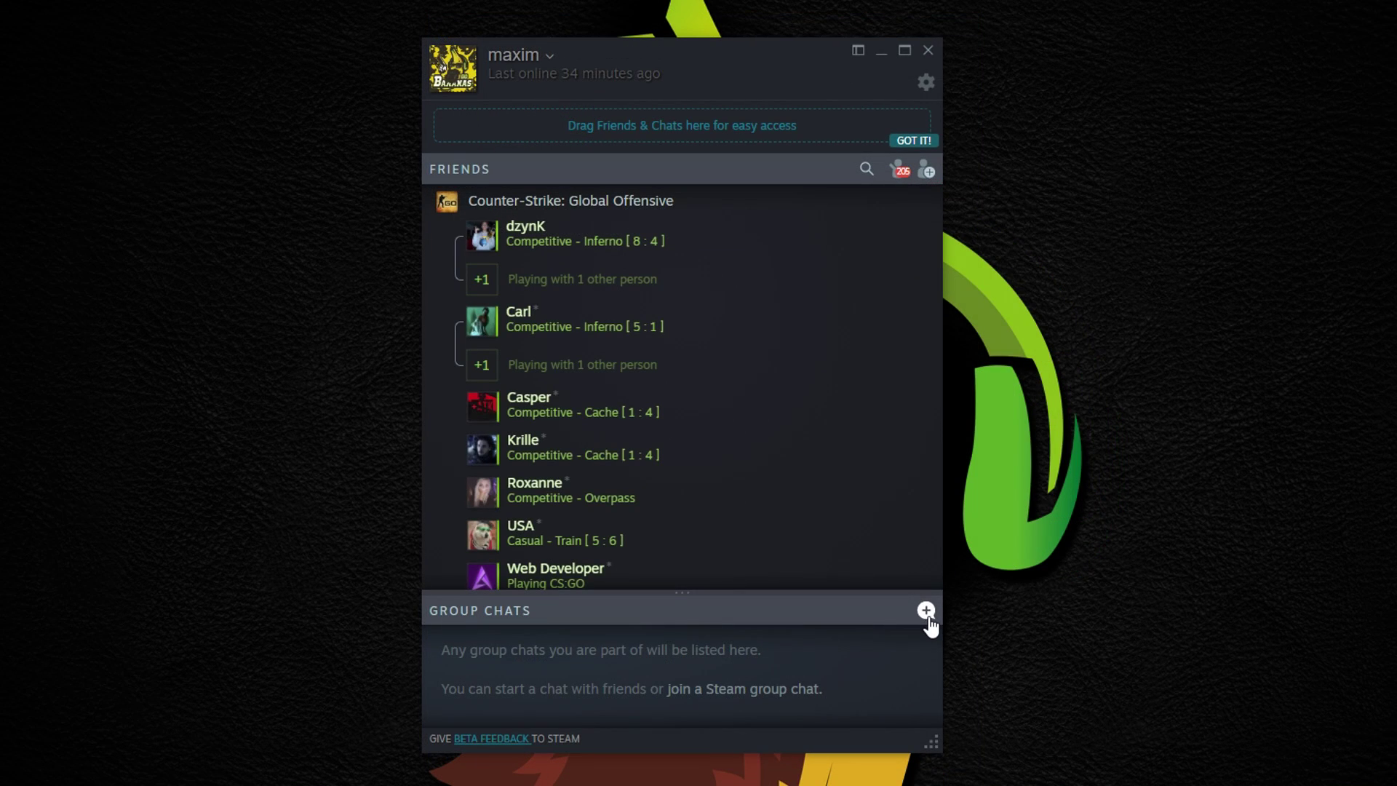
- Create a group chat named Test and invite Web Developer to it
{"action": "left_click", "coordinate": [925, 611]}
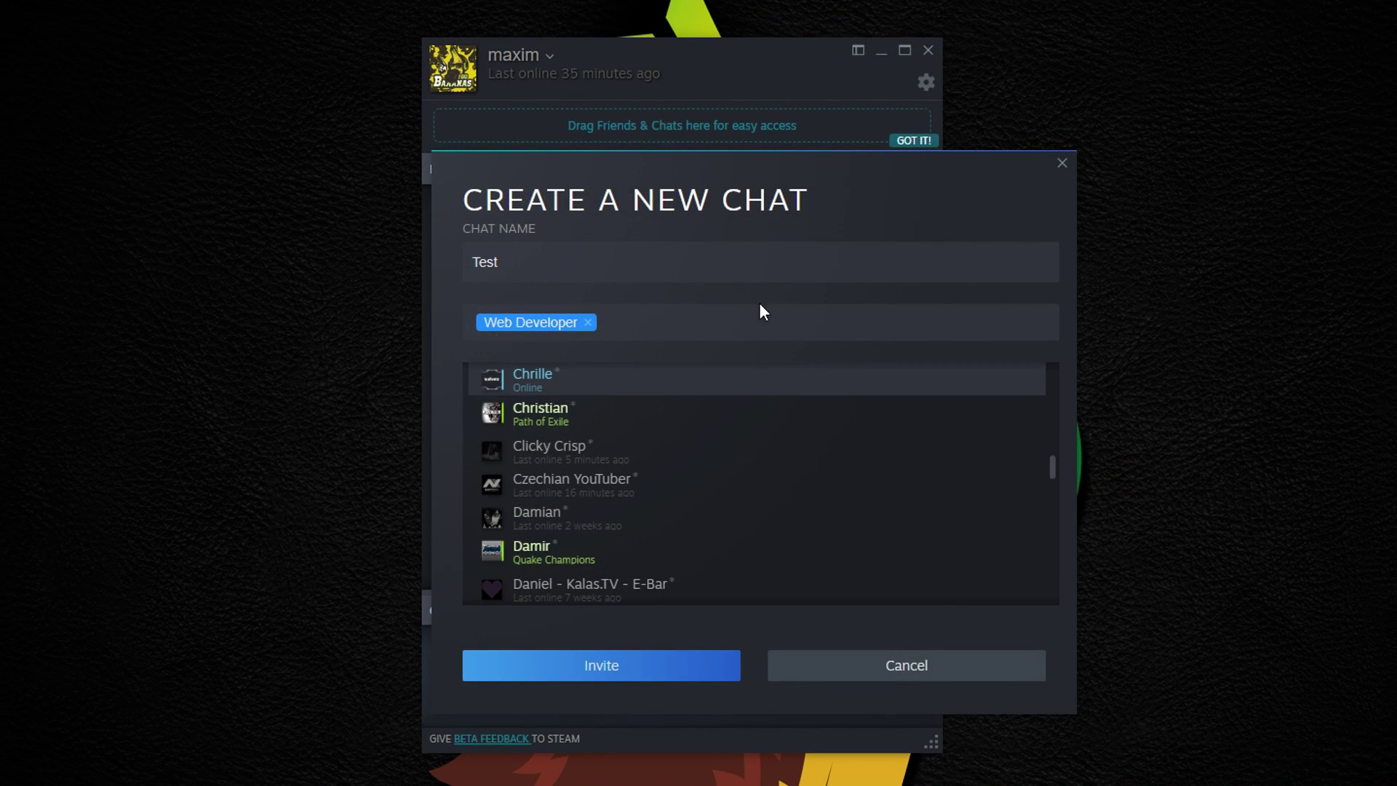
{"action": "double_click", "coordinate": [539, 264]}
{"action": "left_click", "coordinate": [550, 264]}
{"action": "left_click", "coordinate": [655, 664]}
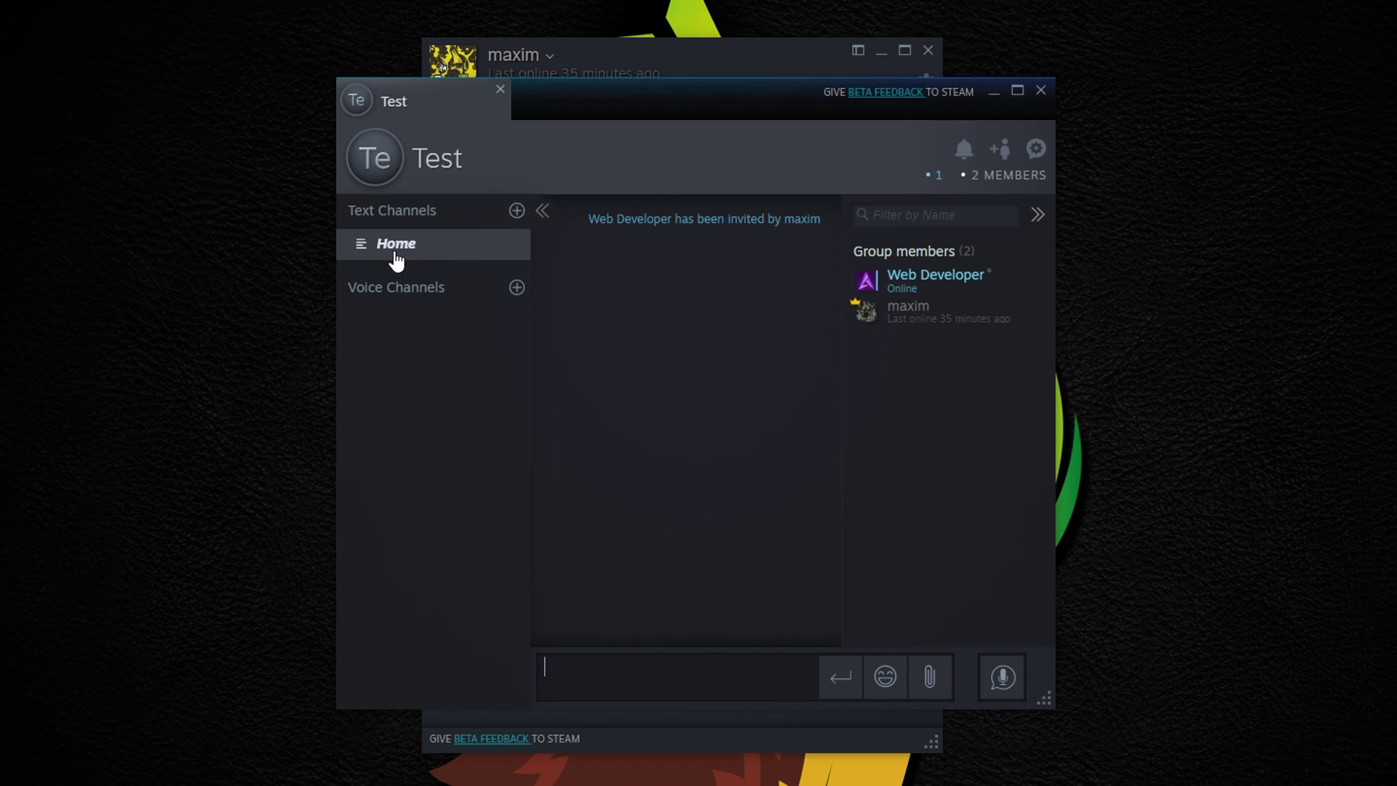
- Add a text channel named MEMES and a voice channel to the Test group chat
{"action": "left_click", "coordinate": [517, 210]}
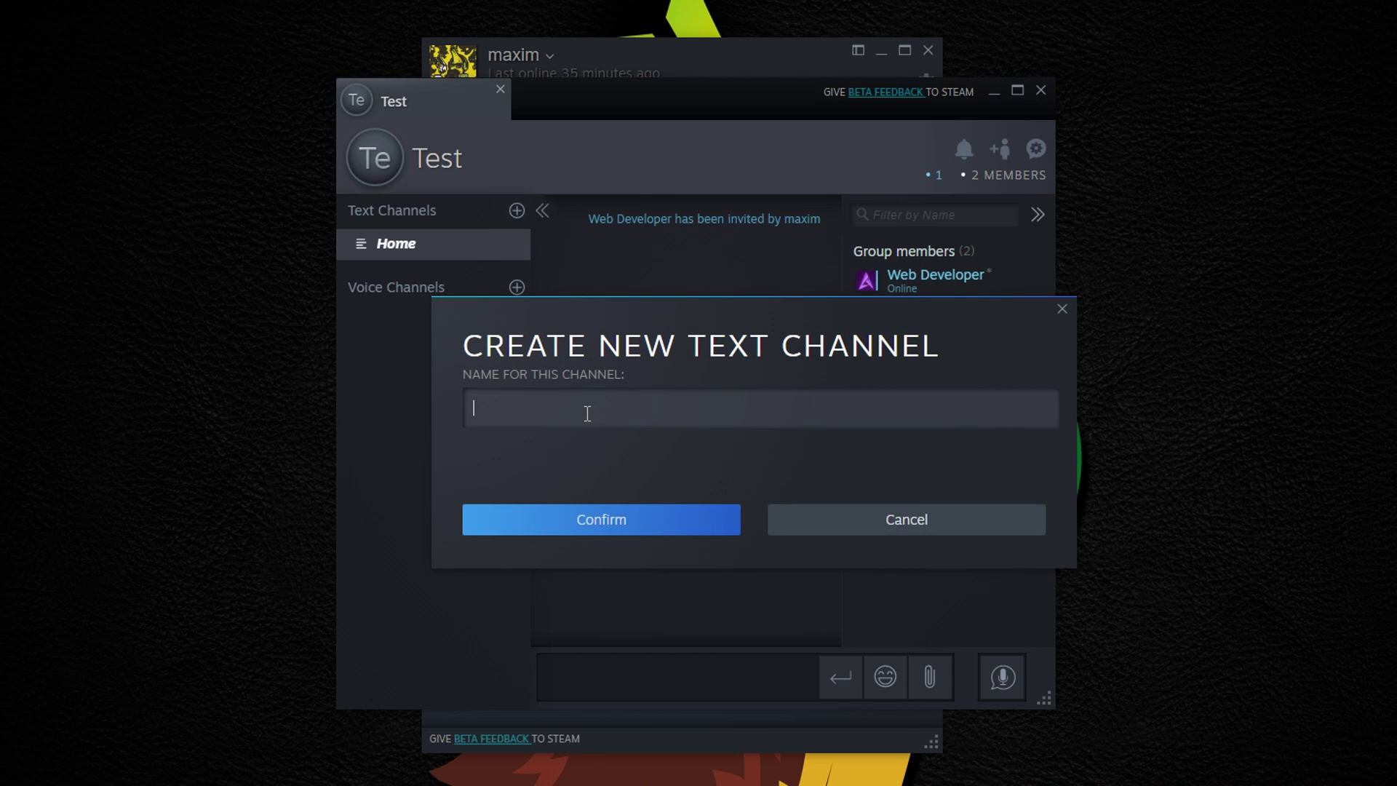
{"action": "type", "text": "MEMES"}
{"action": "left_click", "coordinate": [593, 530]}
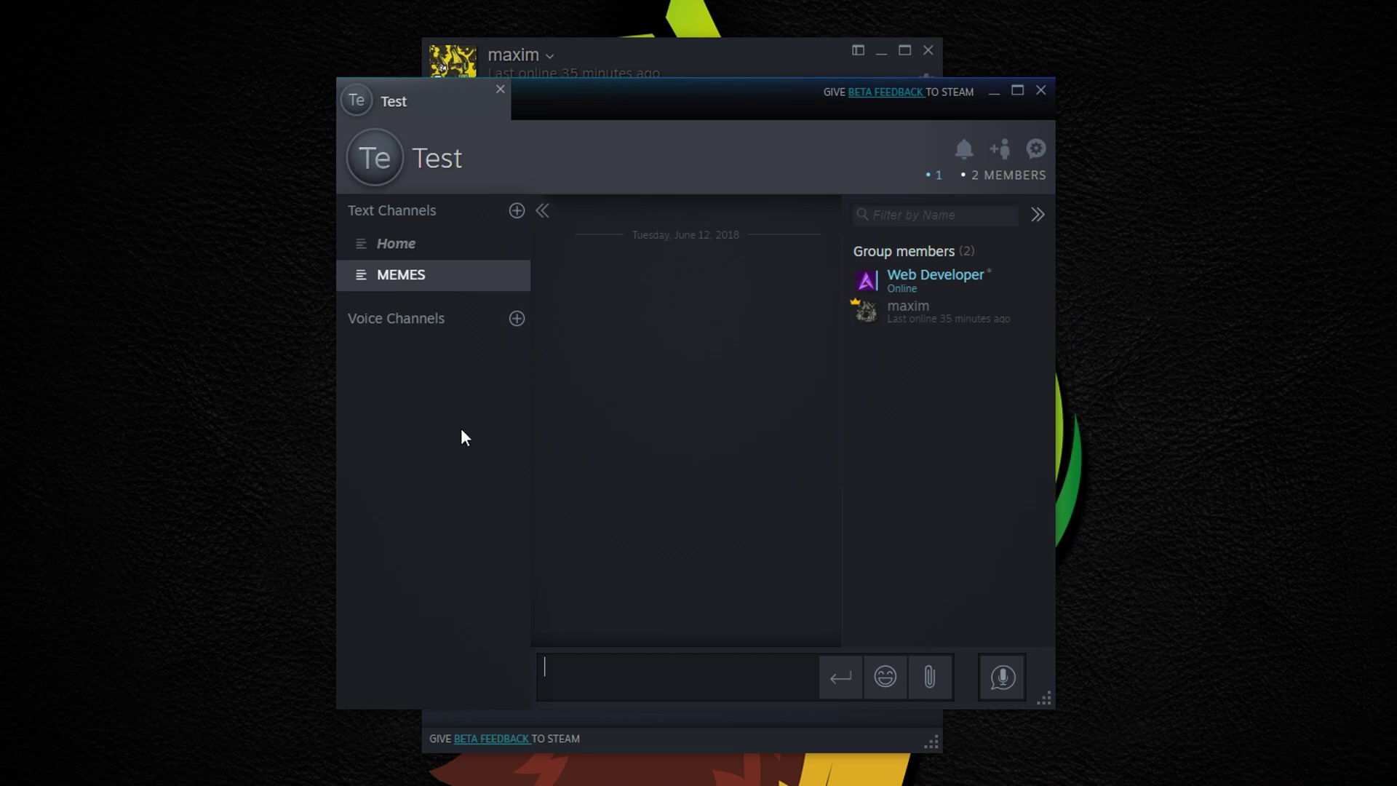
{"action": "left_click", "coordinate": [517, 318]}
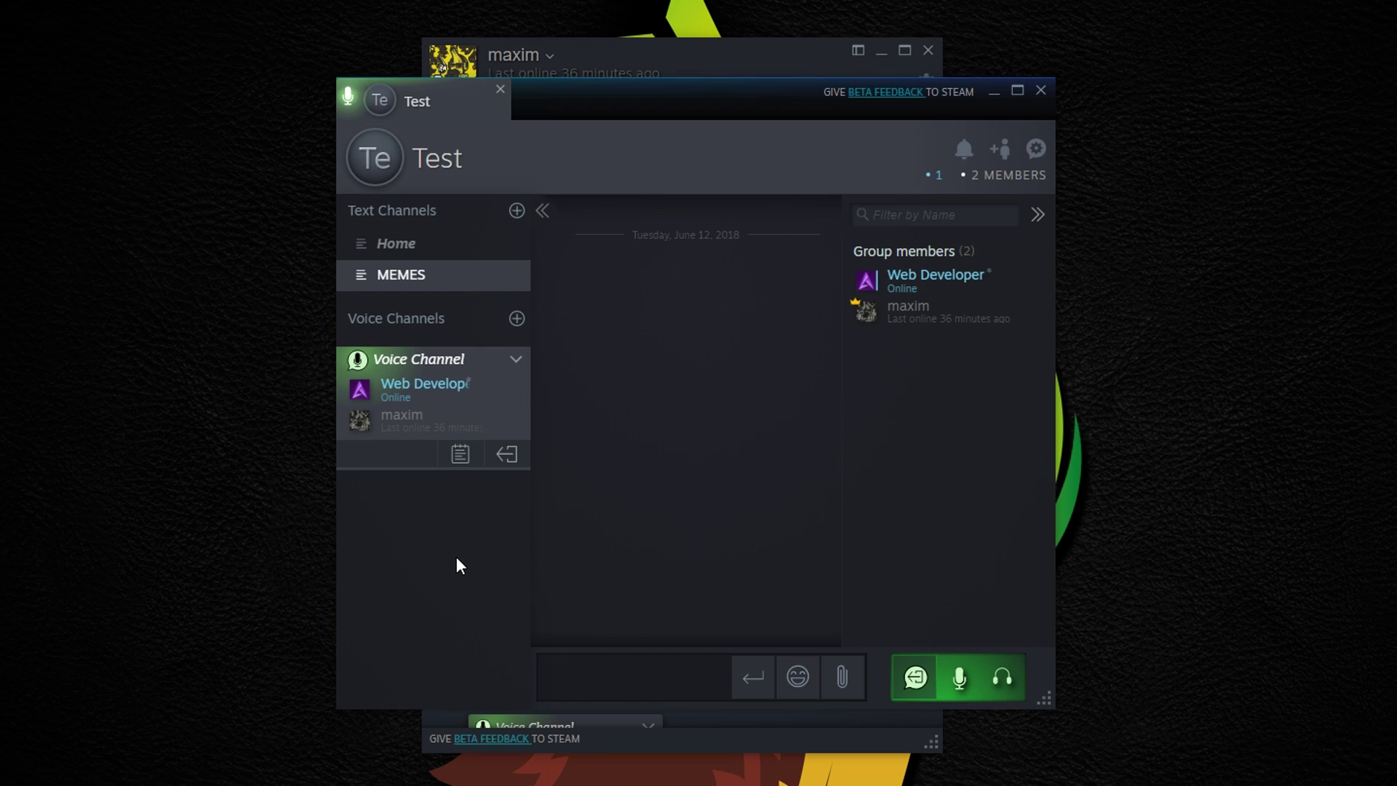
{"action": "left_click", "coordinate": [517, 319]}
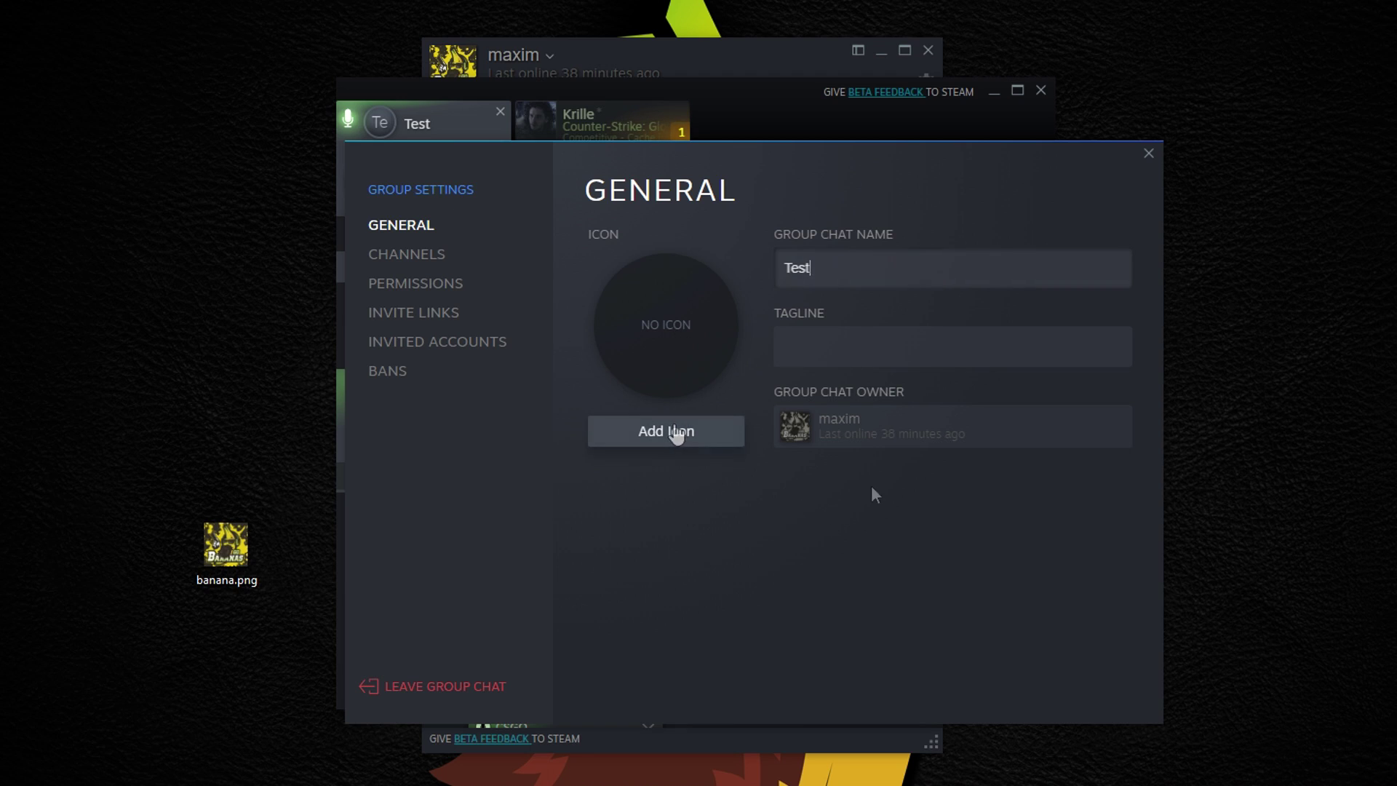
- Review the channel and permission settings of the Test group chat, then close its group settings
{"action": "left_click", "coordinate": [428, 255]}
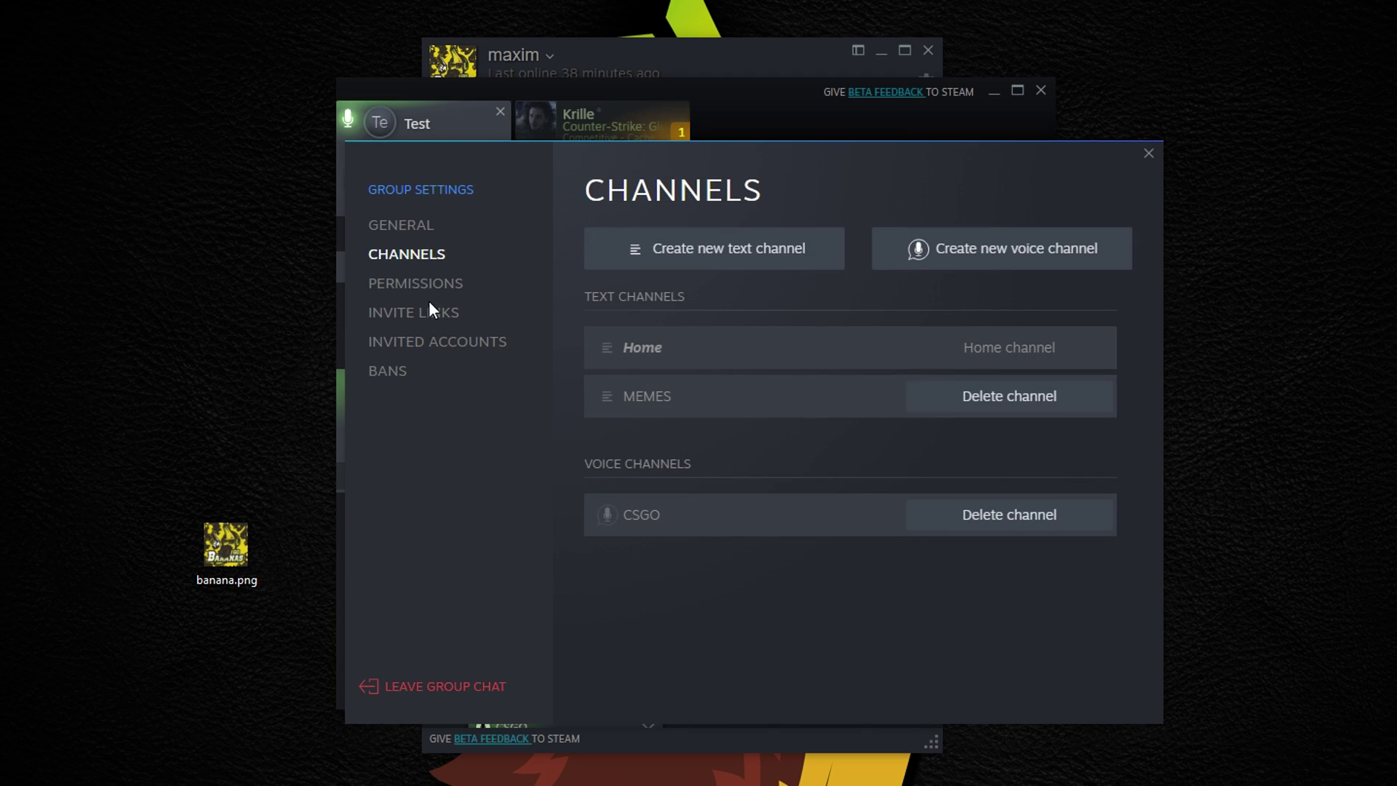
{"action": "left_click", "coordinate": [428, 304]}
{"action": "left_click", "coordinate": [427, 285]}
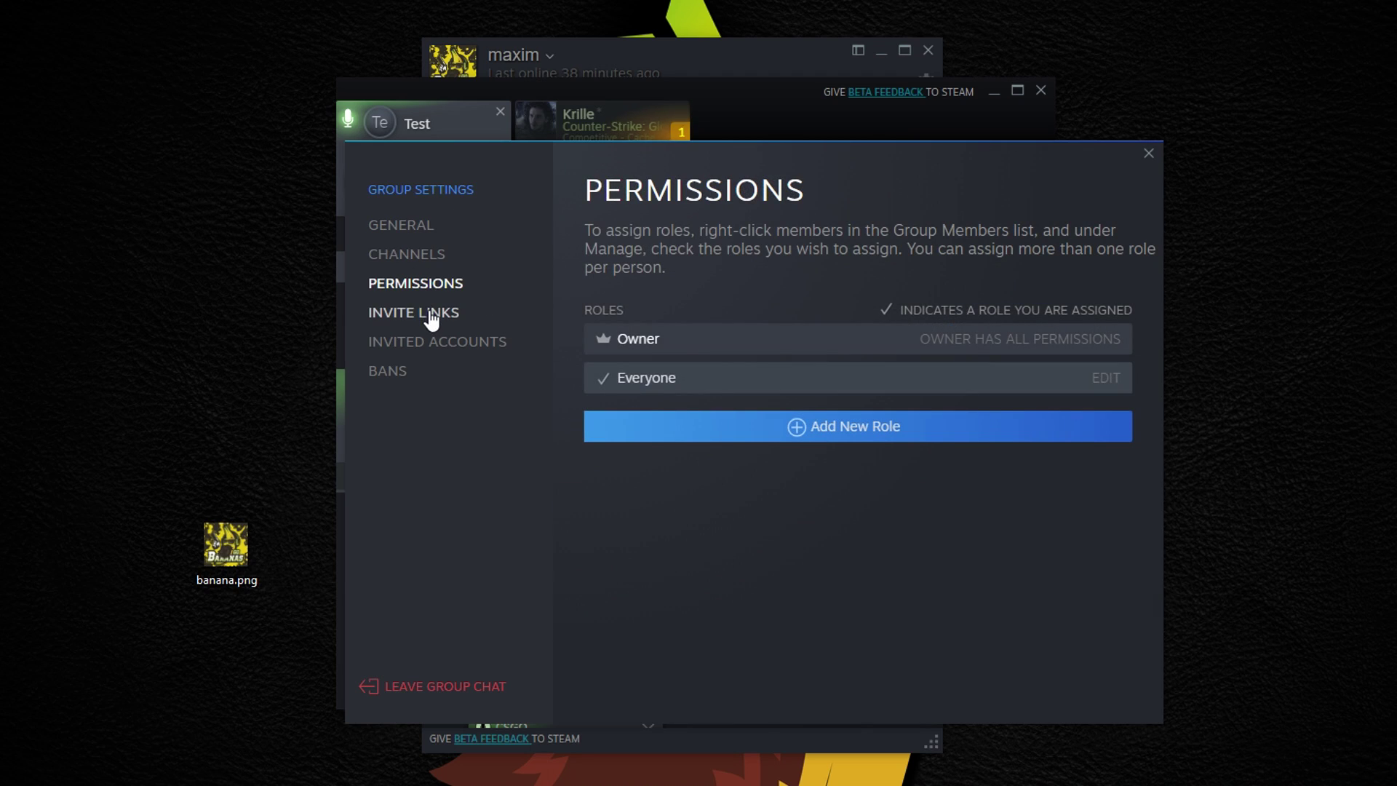
{"action": "key", "text": "Escape"}
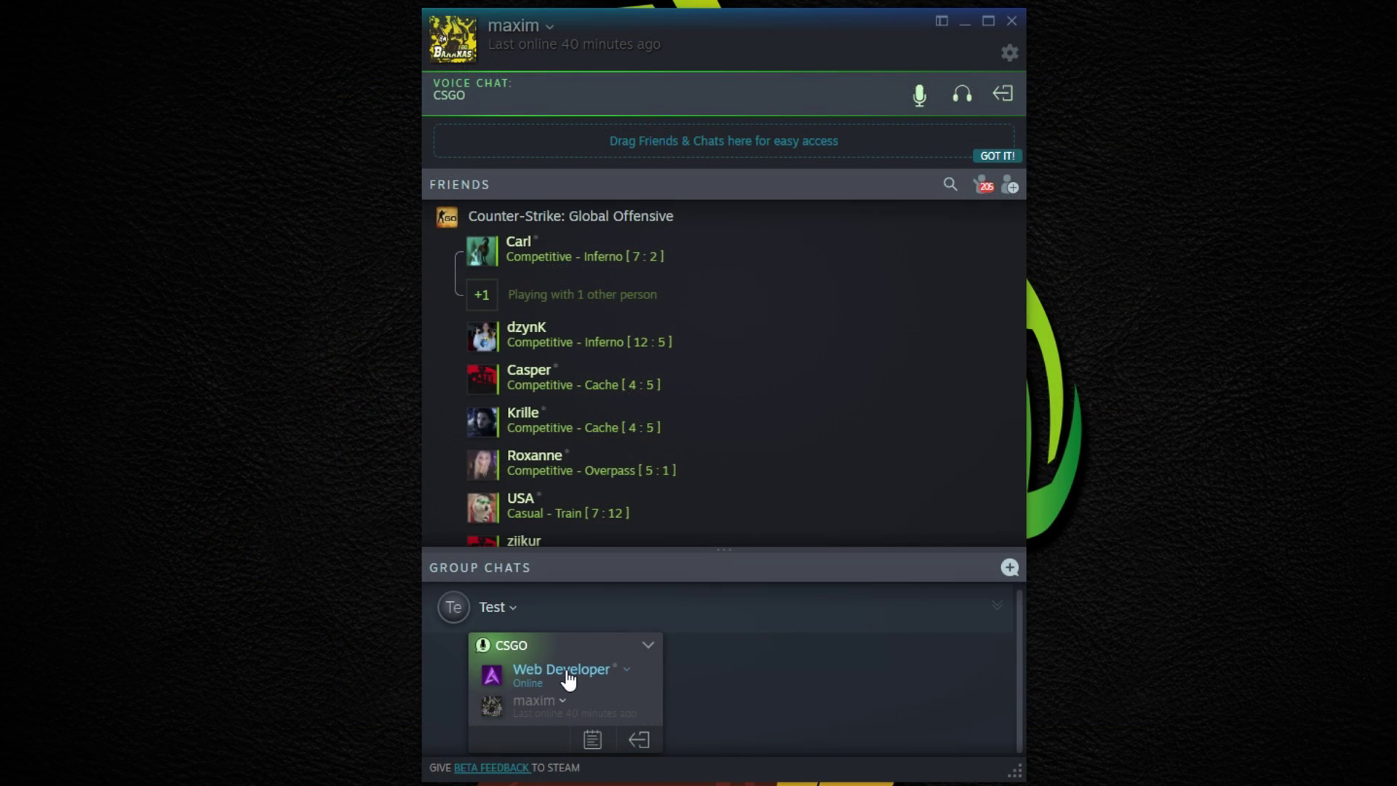
- Check the voice channel member, then open the options for the account's own profile status
{"action": "mouse_move", "coordinate": [568, 673]}
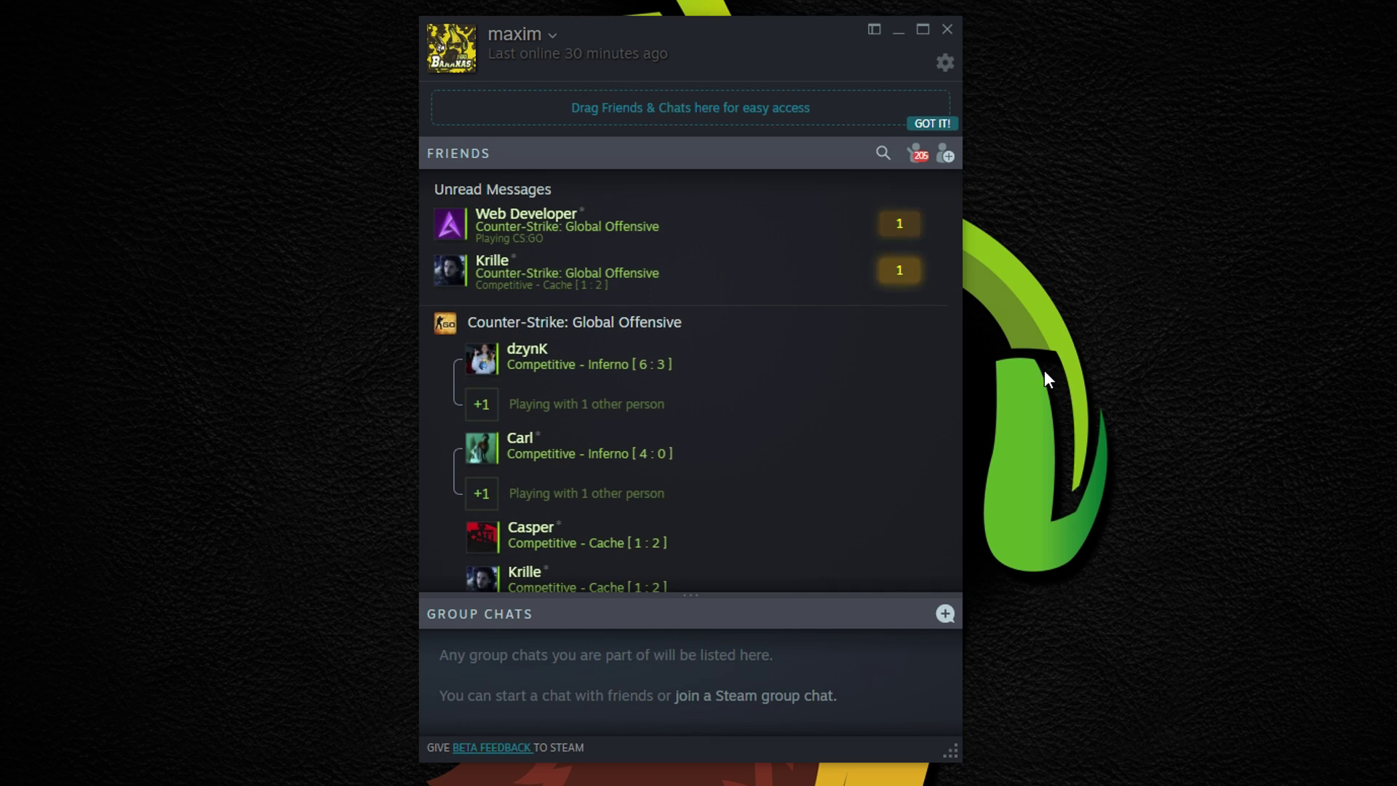
{"action": "left_click", "coordinate": [552, 36]}
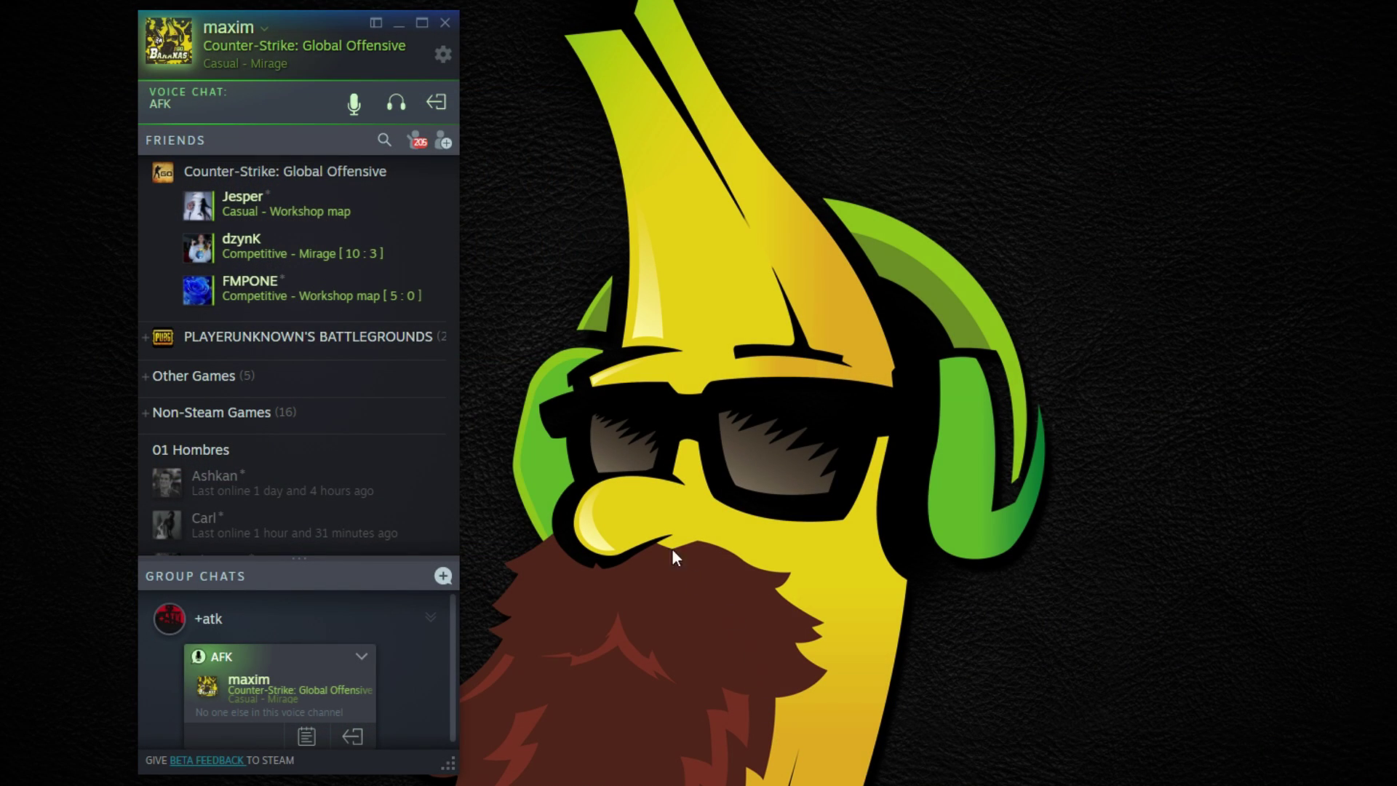
- Widen the docked friends and chat window, then open the +atk group chat in it
{"action": "left_click_drag", "start_coordinate": [459, 429], "coordinate": [1269, 446]}
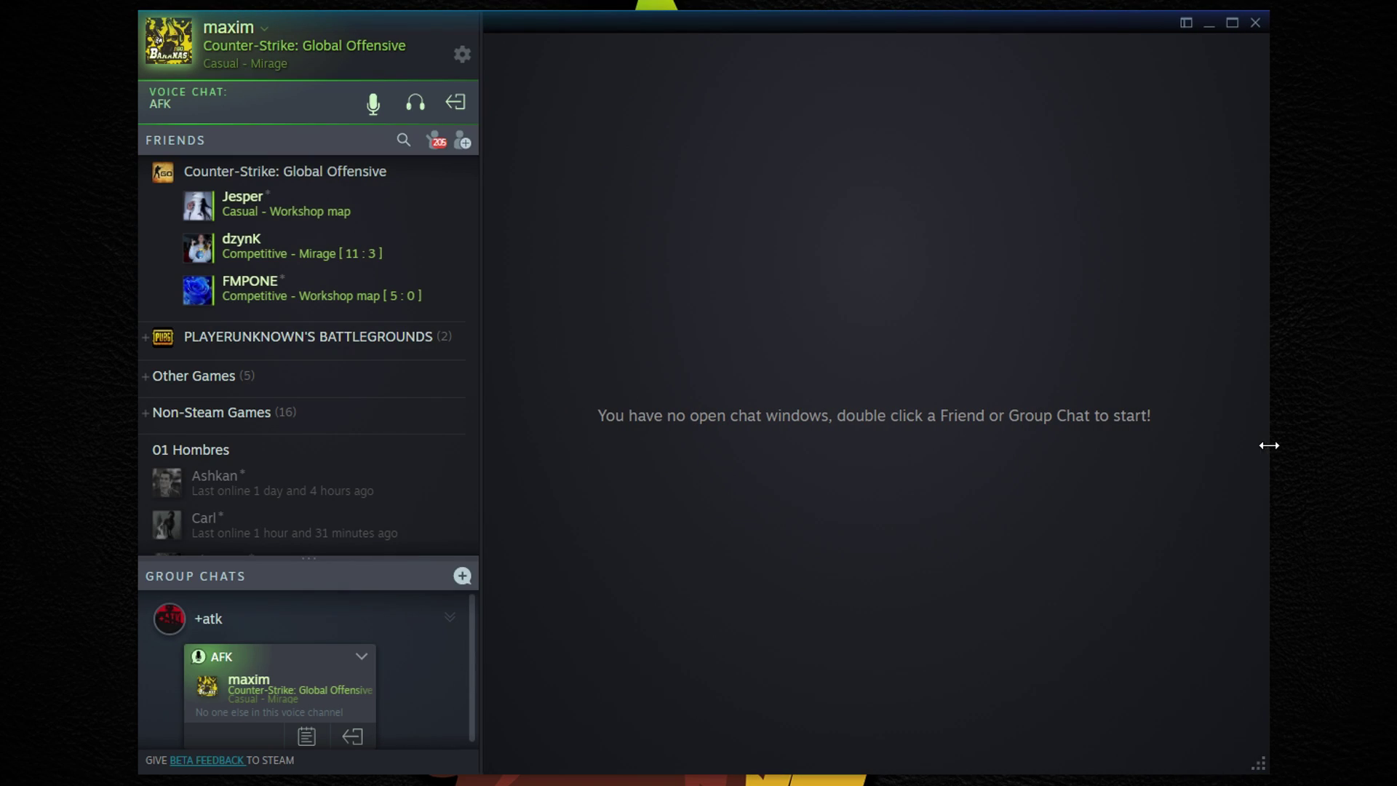
{"action": "double_click", "coordinate": [390, 621]}
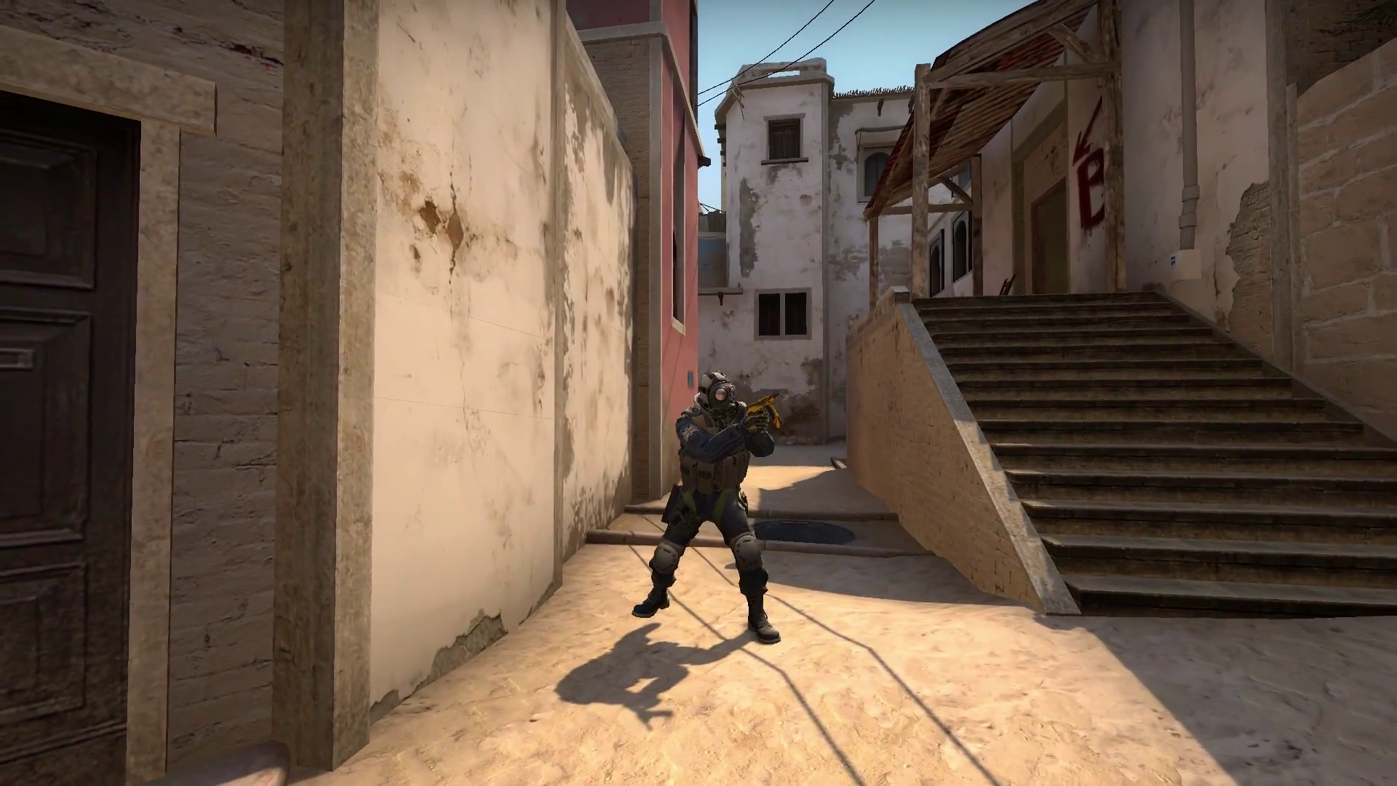
- Open the Steam overlay inside Counter-Strike: Global Offensive to show the friends and chat window over the game
{"action": "key", "text": "shift+Tab"}
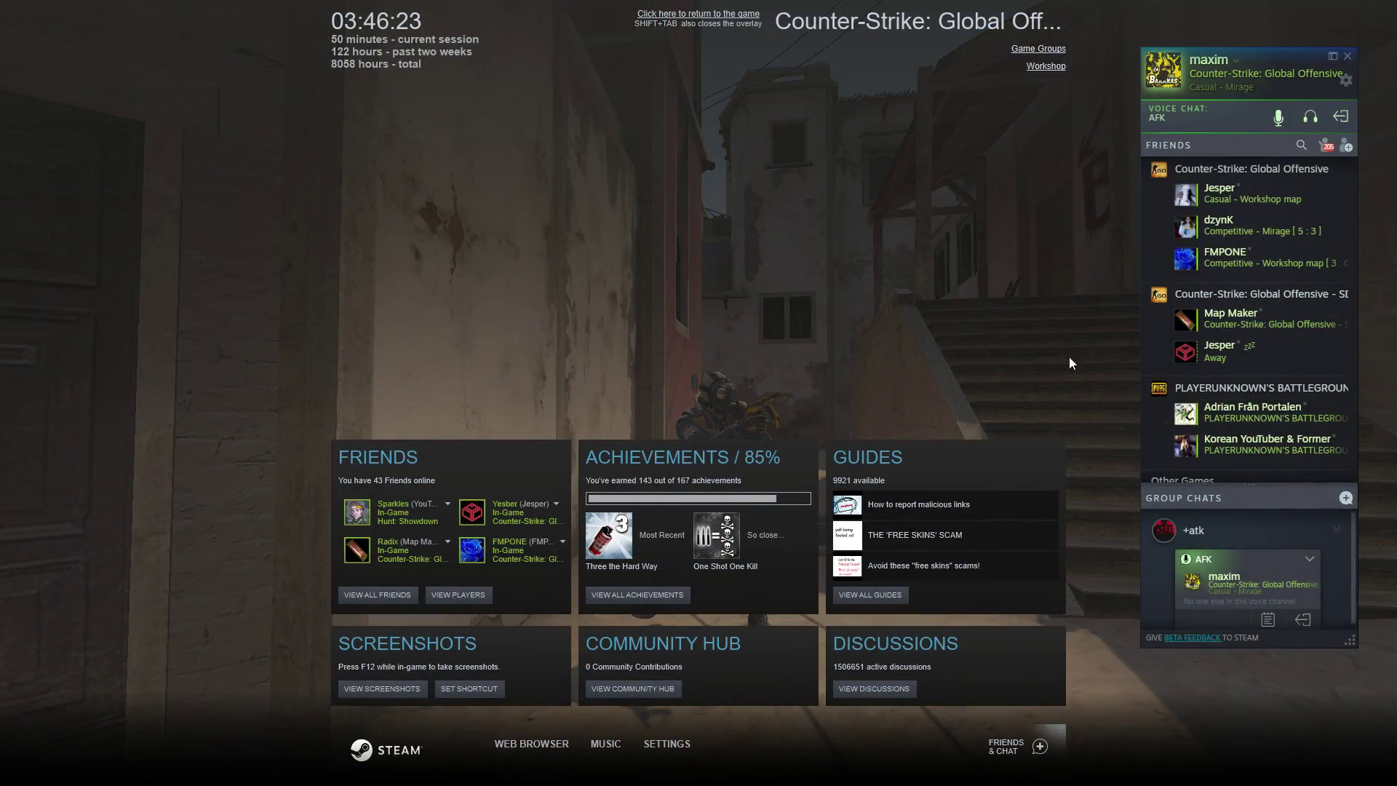